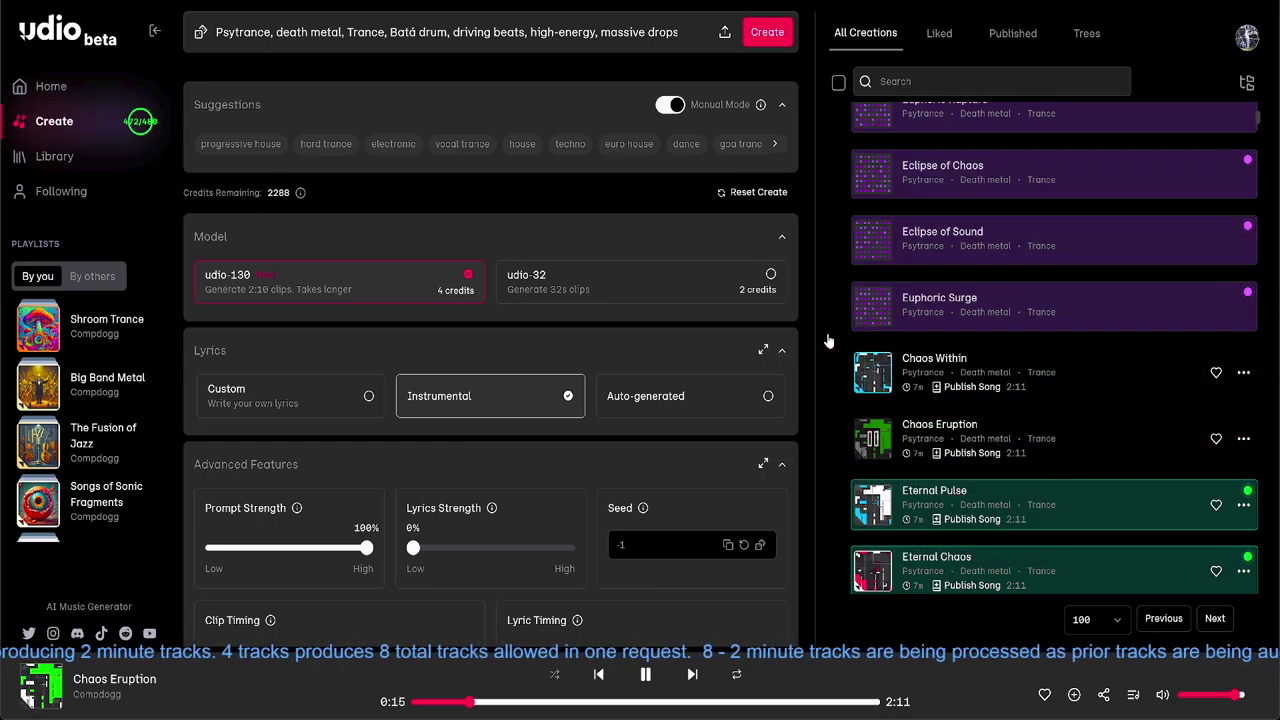
Review the creations list for queued and finished tracks and highlight the "Batá drum" term in the prompt
scroll(834, 200, "up", 1)
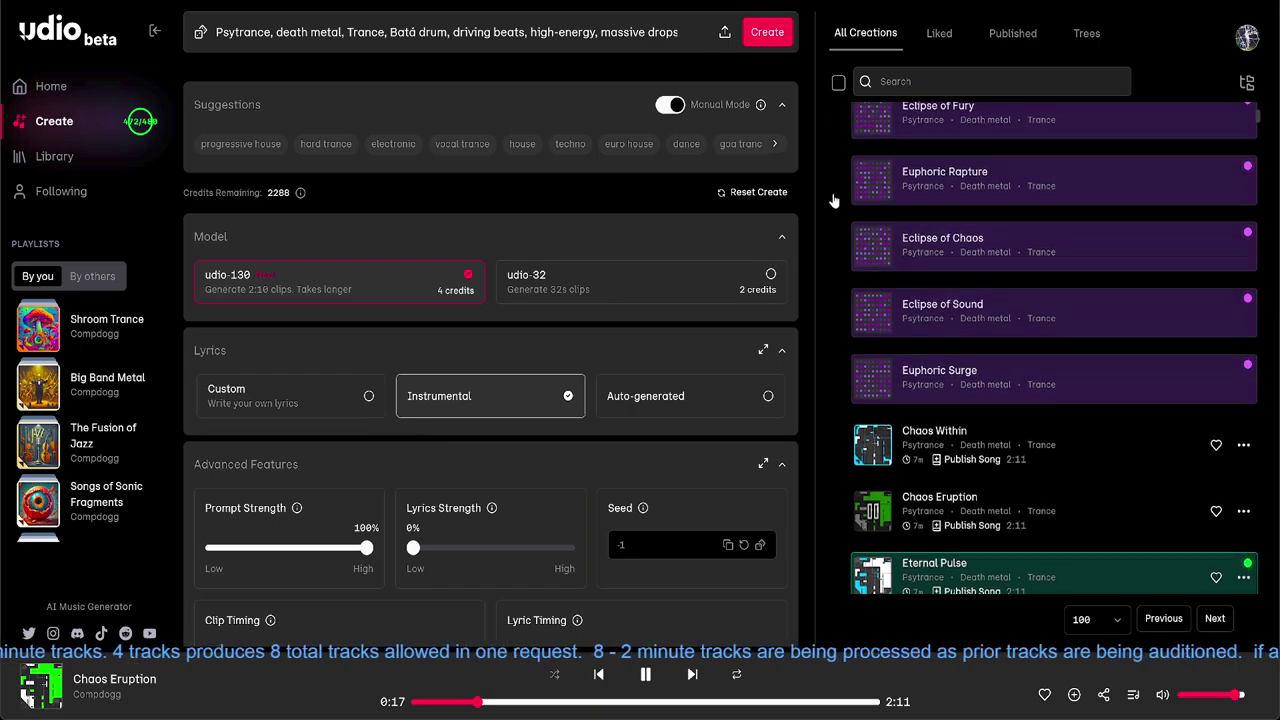
scroll(834, 210, "up", 3)
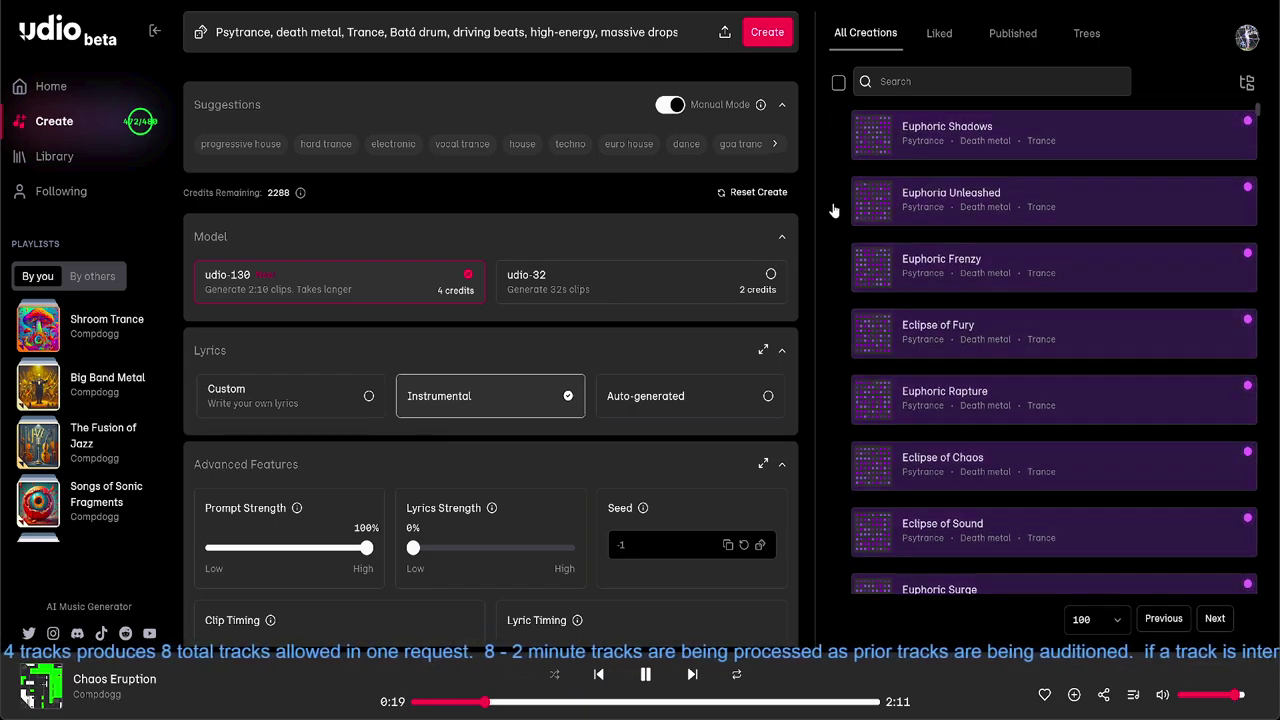
scroll(832, 190, "down", 2)
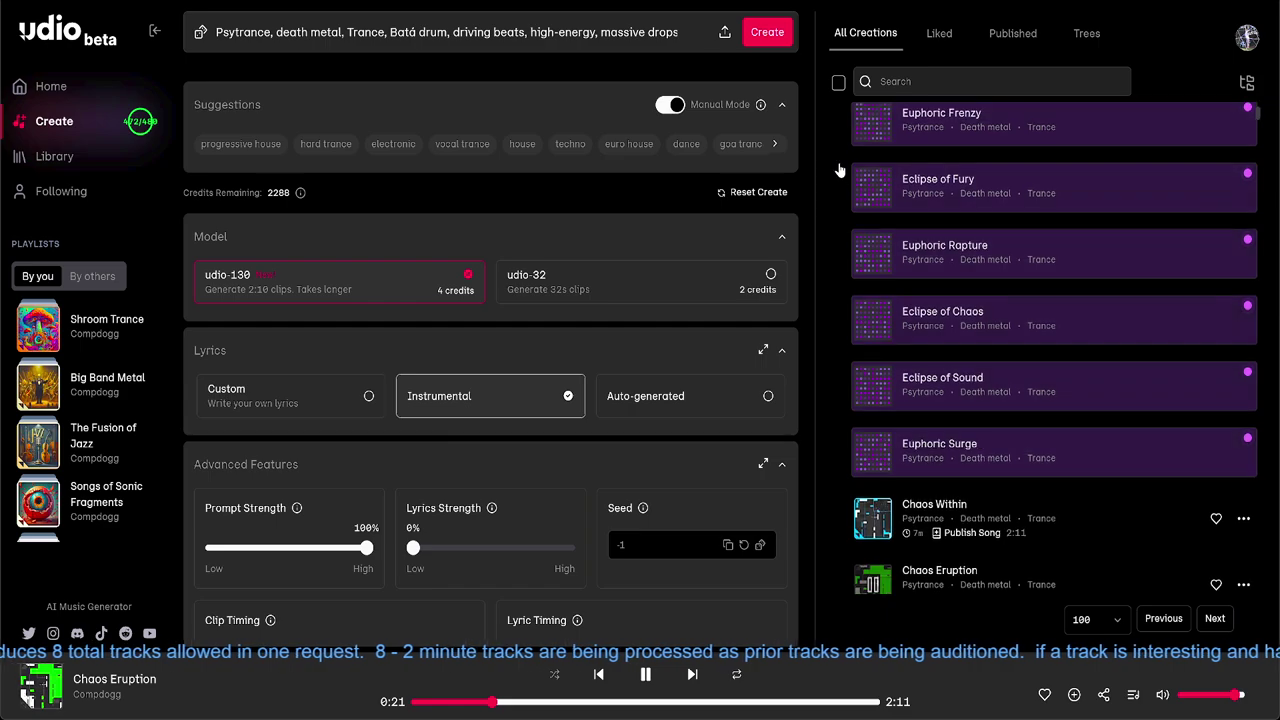
scroll(834, 200, "down", 2)
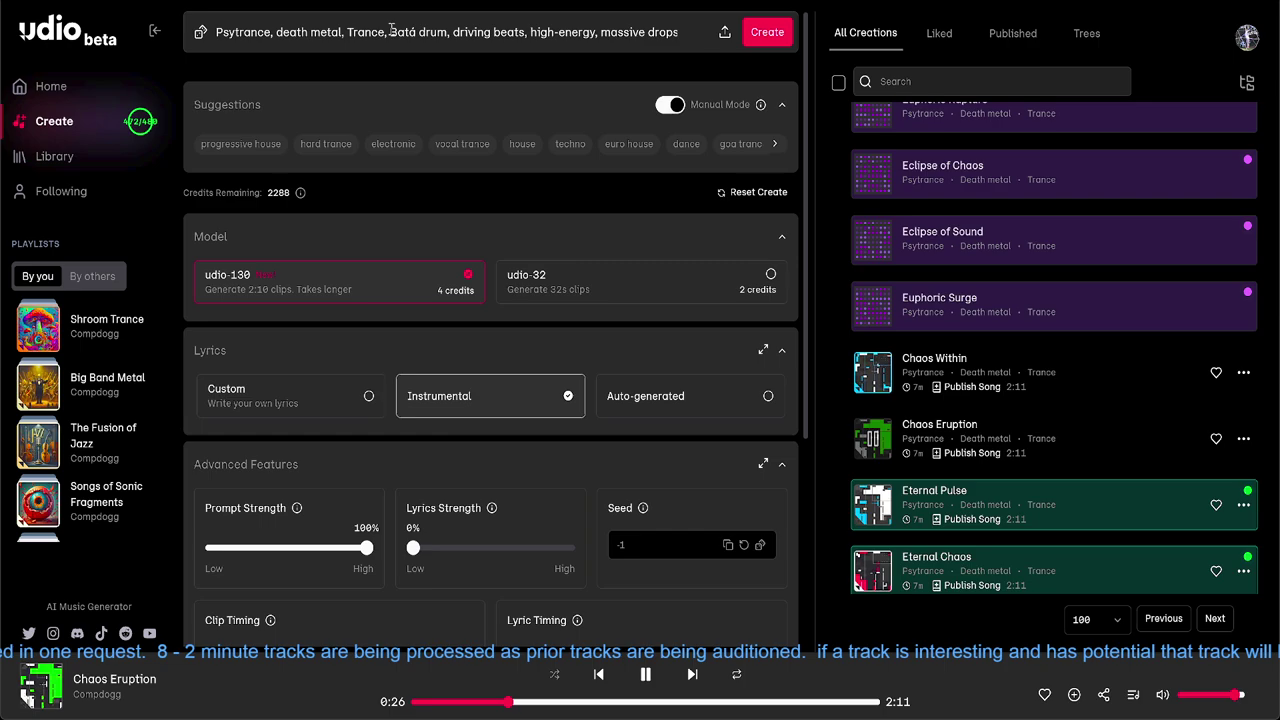
left_click_drag(390, 32, 446, 35)
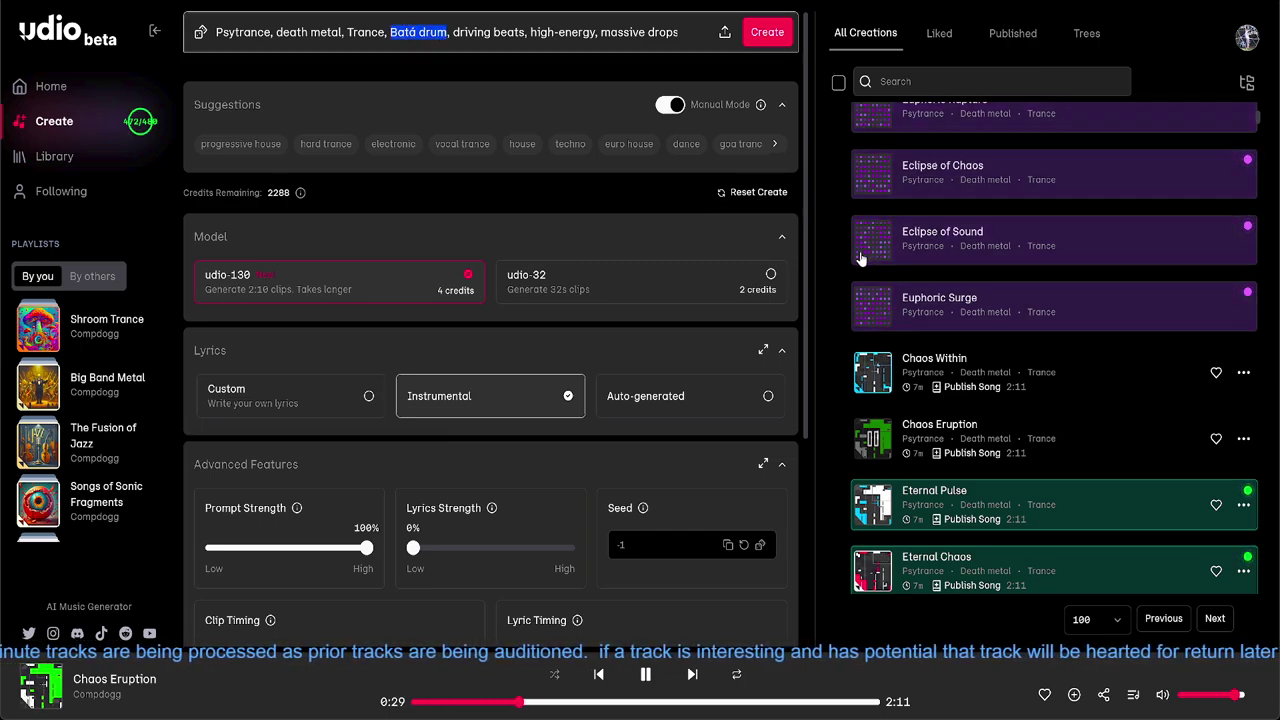
mouse_move(928, 240)
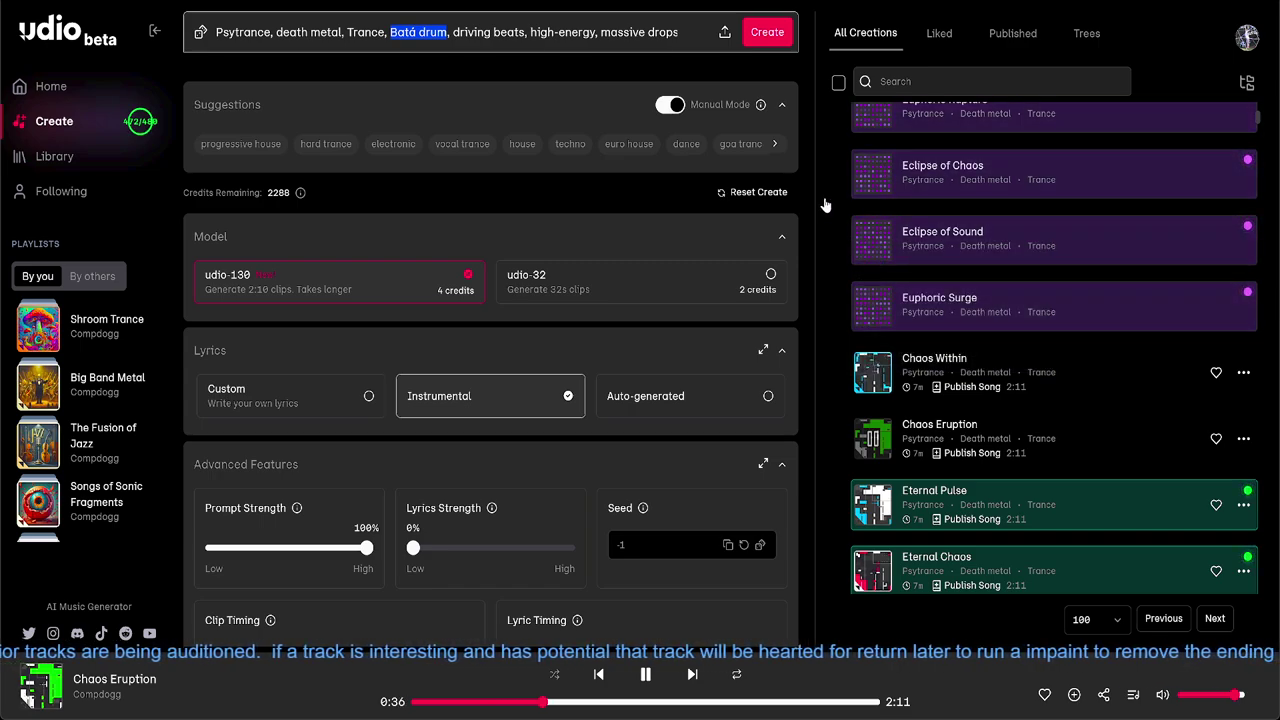
scroll(828, 230, "down", 1)
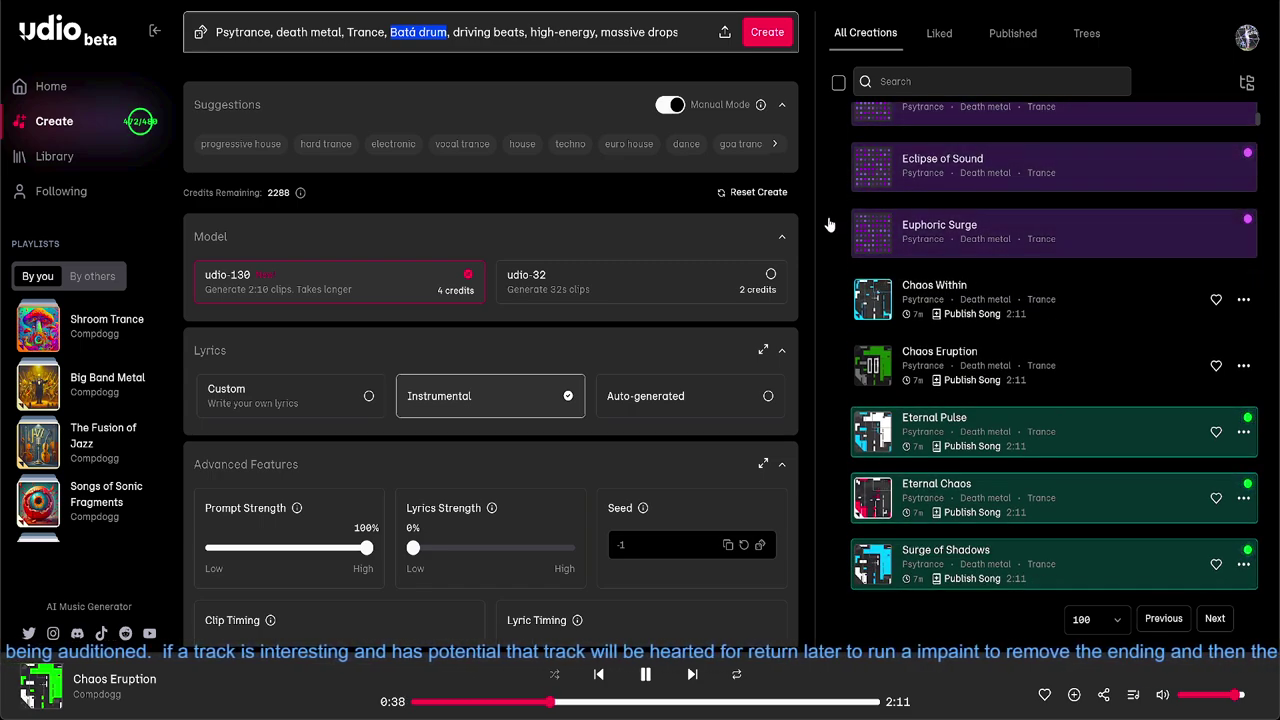
scroll(828, 240, "down", 1)
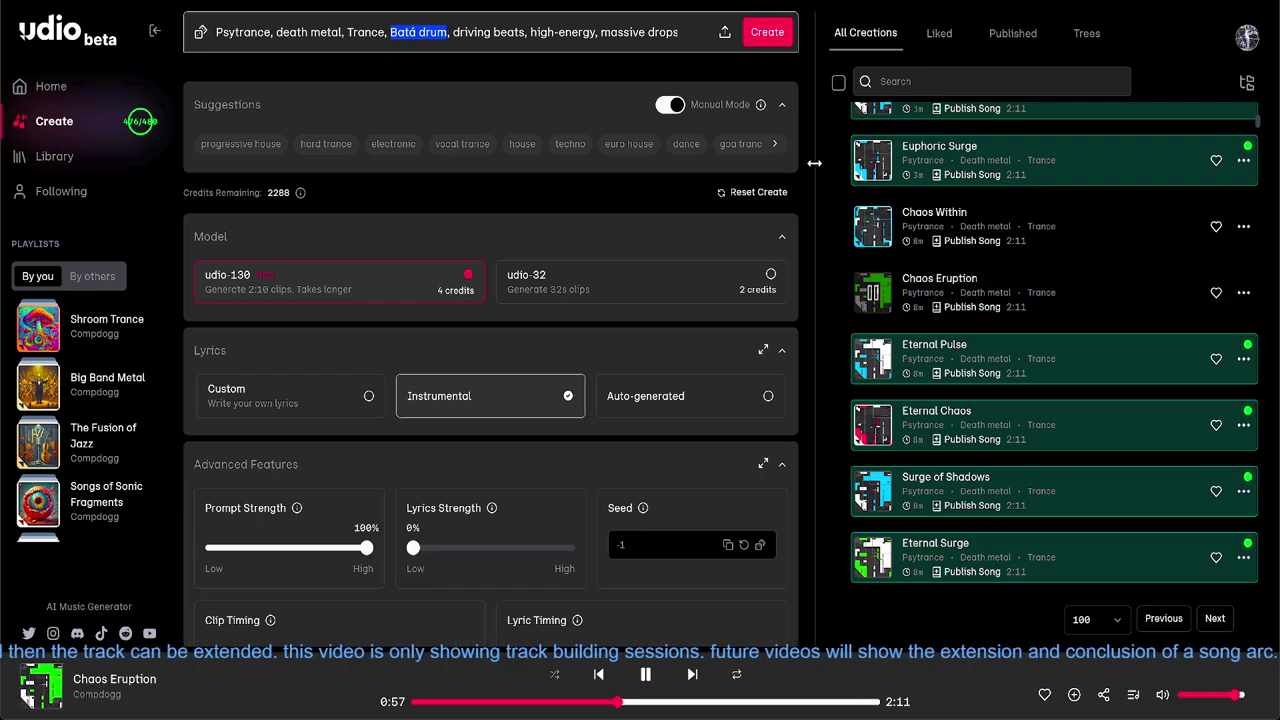
scroll(844, 207, "up", 2)
scroll(844, 207, "up", 1)
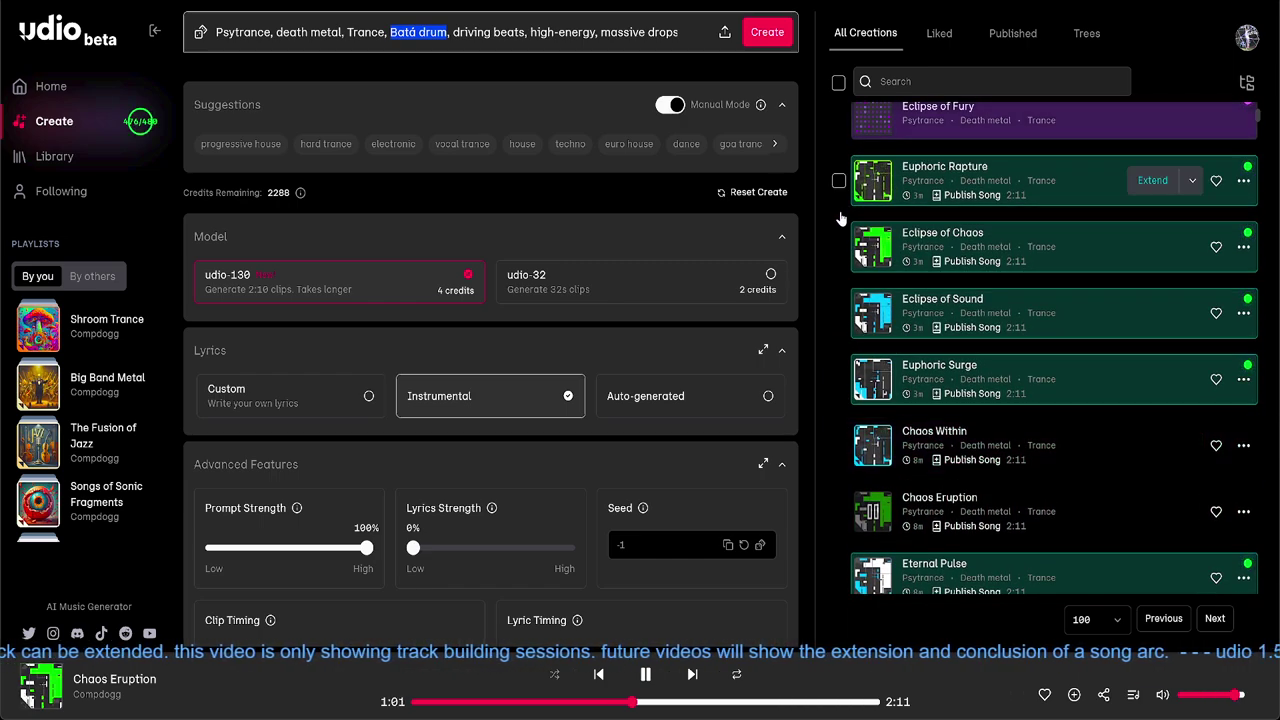
scroll(828, 296, "up", 3)
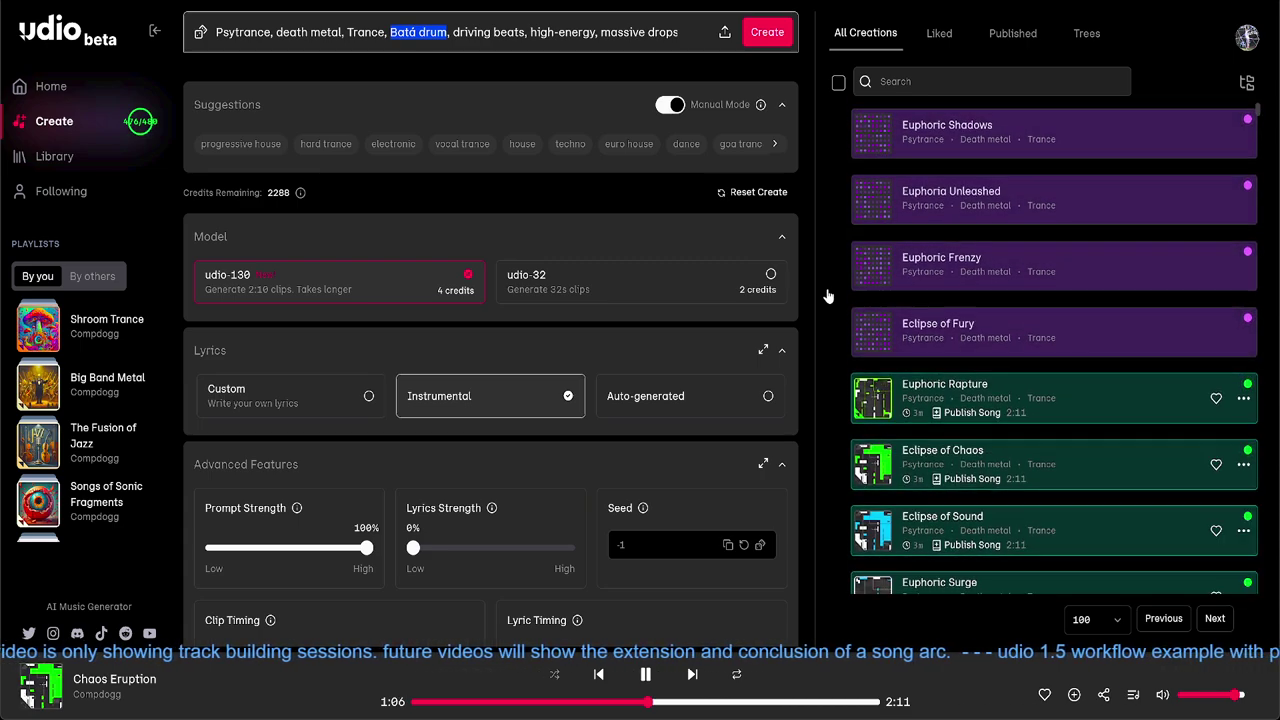
scroll(829, 297, "down", 4)
scroll(832, 306, "down", 1)
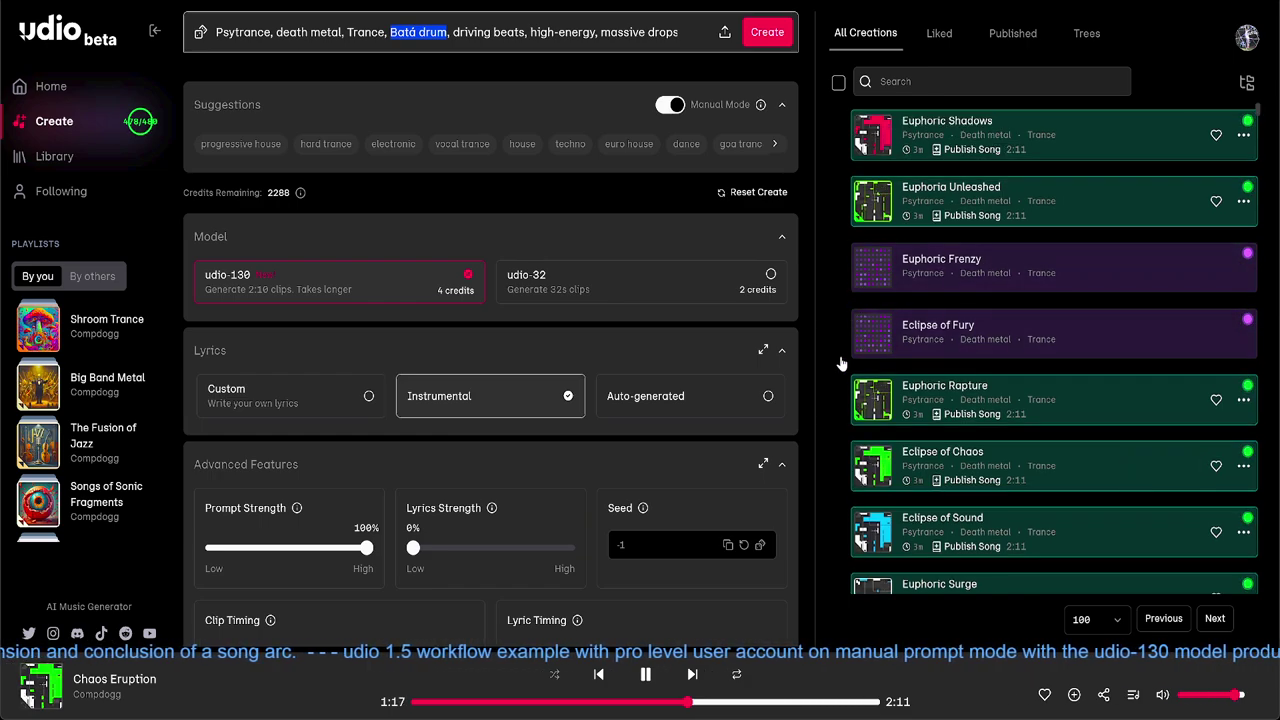
scroll(840, 363, "down", 3)
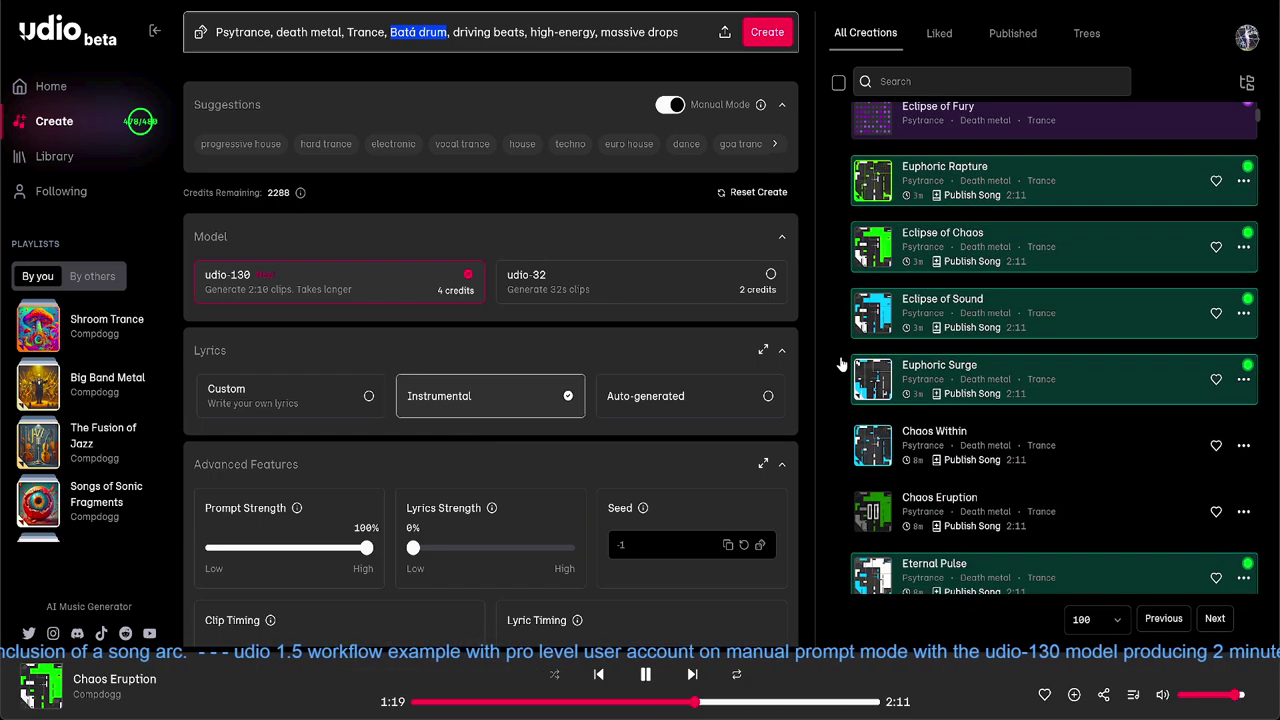
scroll(843, 366, "down", 1)
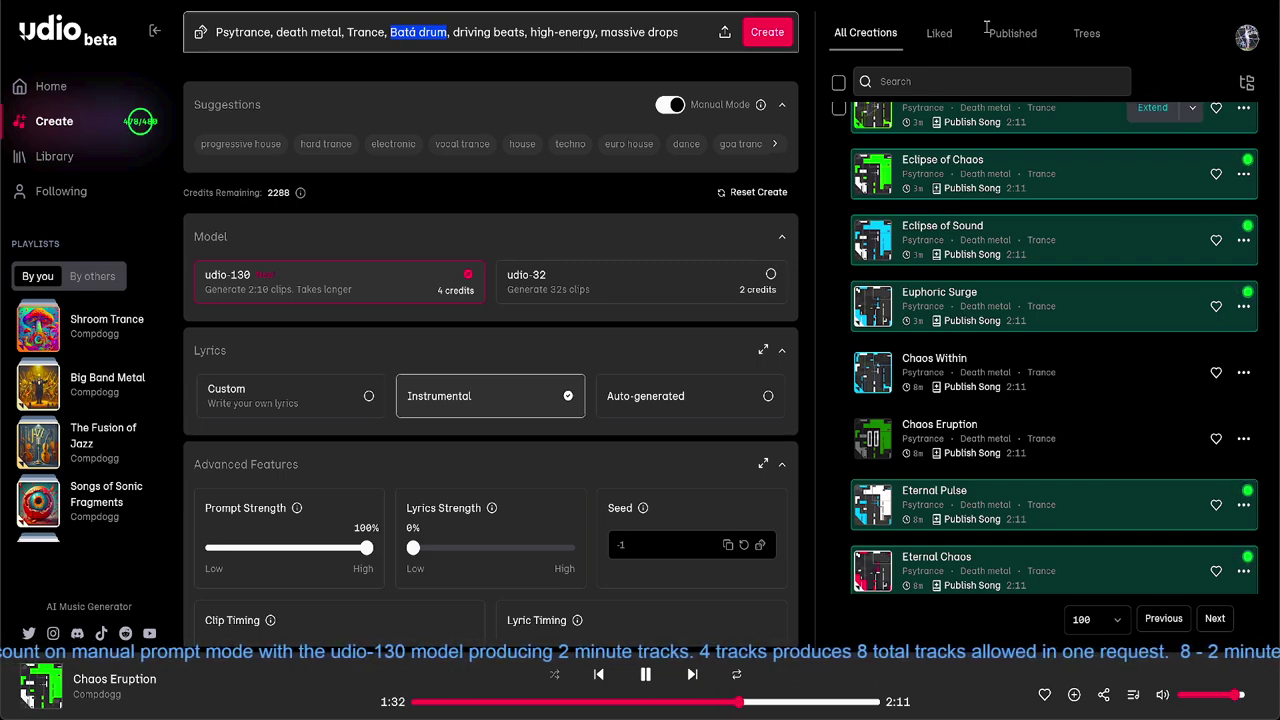
key("alt+Tab")
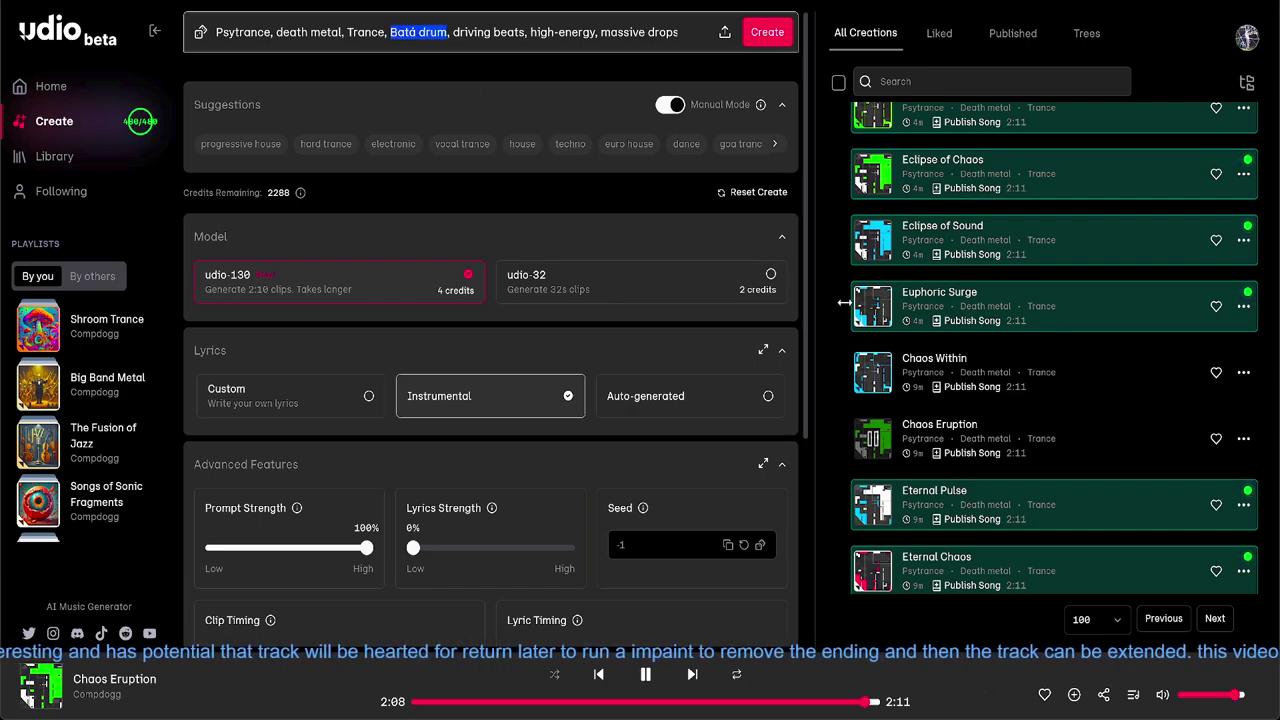
Play the finished Euphoric Shadows track at the start of the creations list
scroll(845, 210, "up", 3)
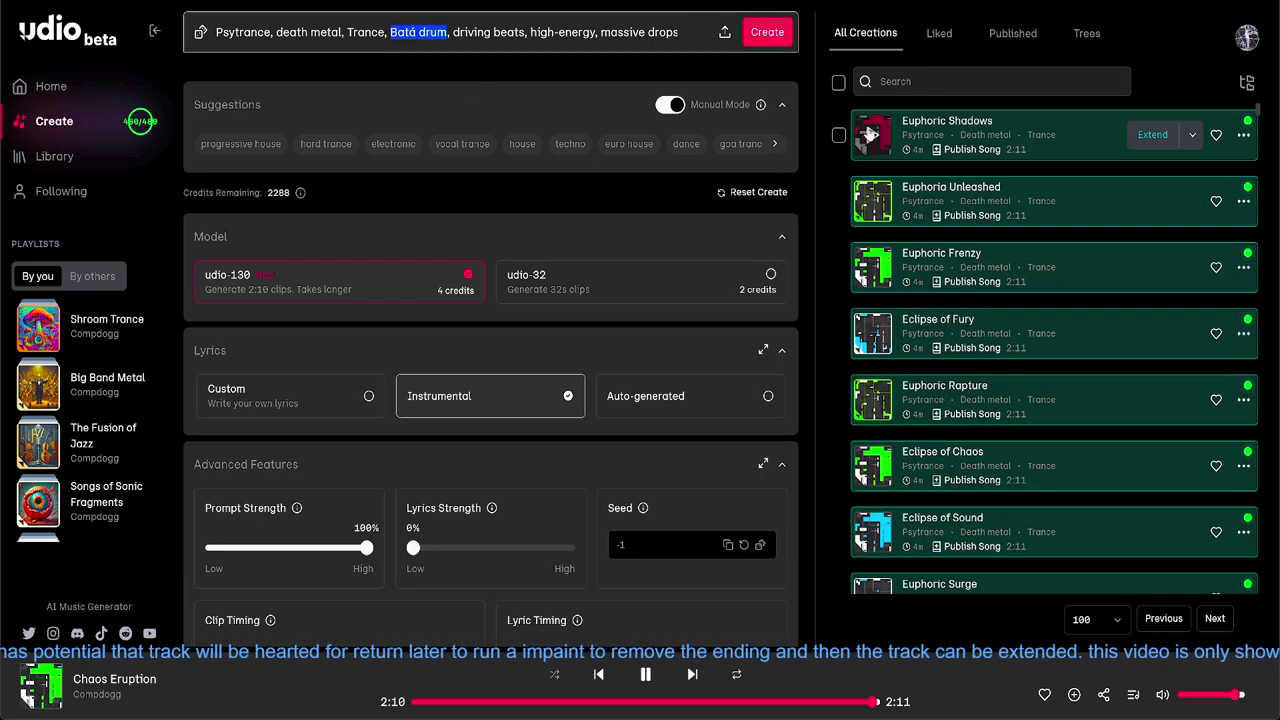
left_click(870, 135)
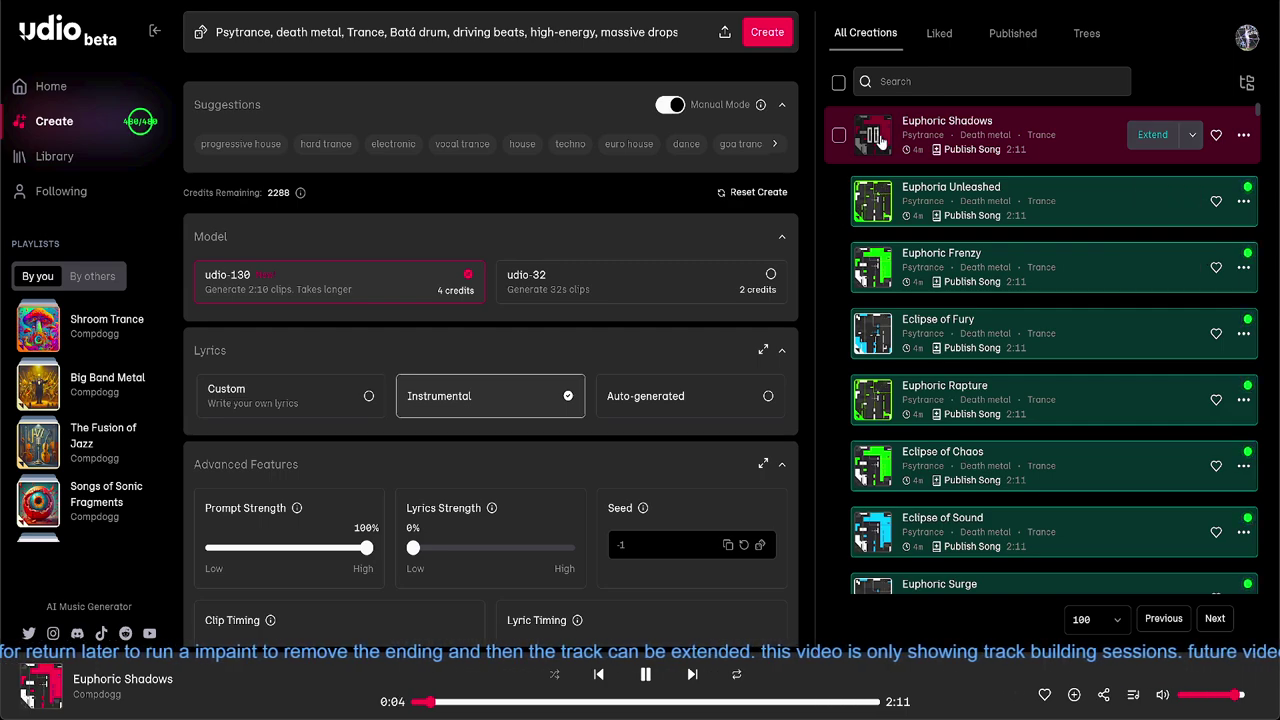
mouse_move(960, 128)
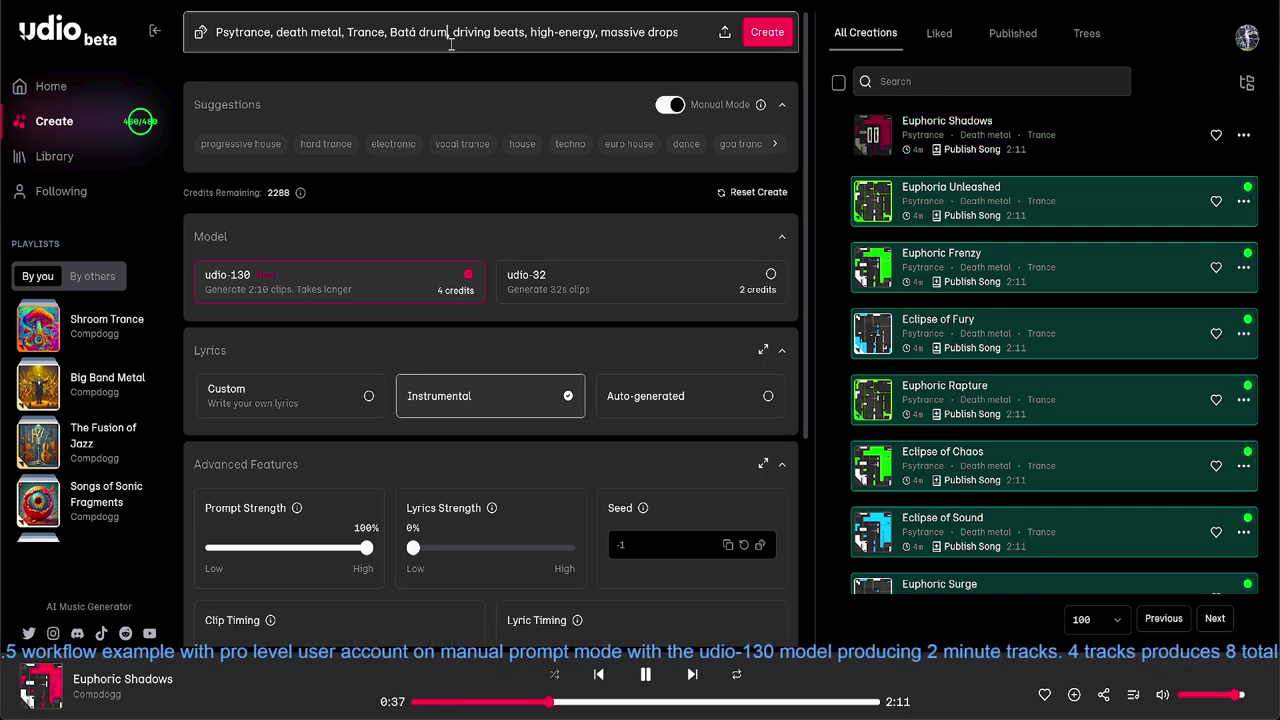
Replace "Batá drum" in the prompt with "Marim", keeping the terms around it
key("BackSpace")
key("BackSpace")
key("BackSpace")
key("BackSpace")
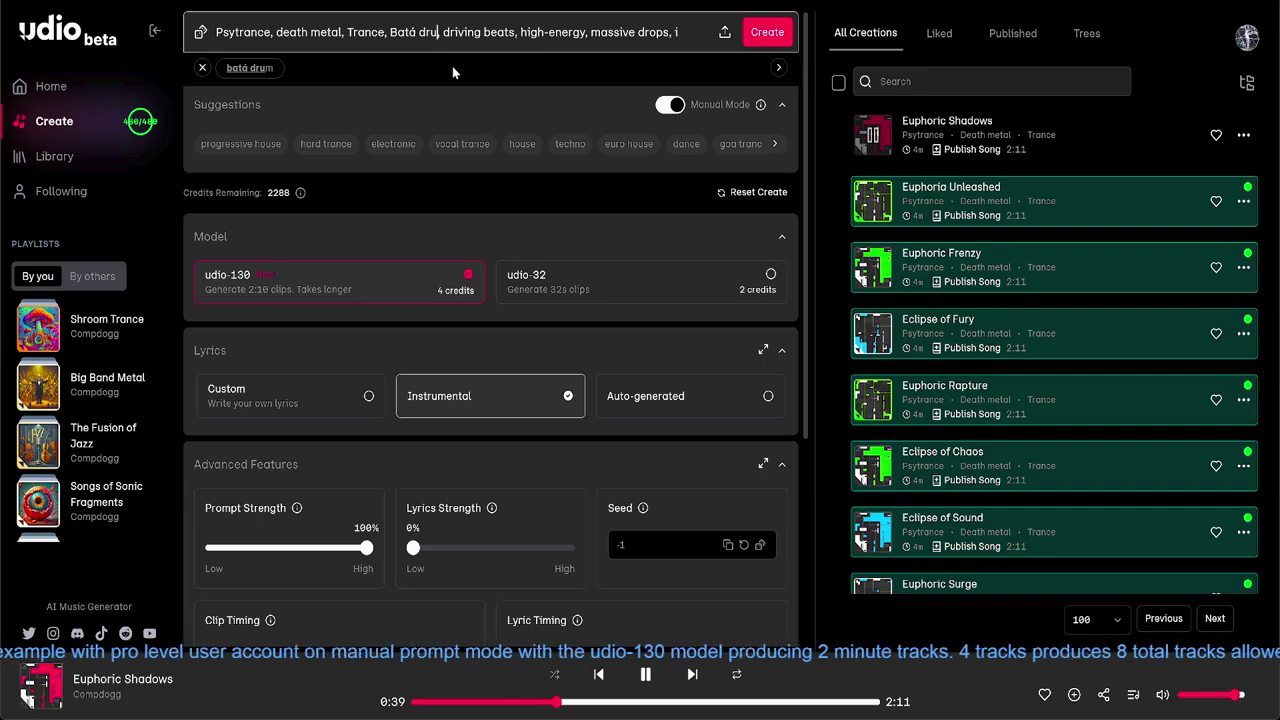
key("BackSpace")
key("BackSpace")
key("BackSpace")
key("BackSpace")
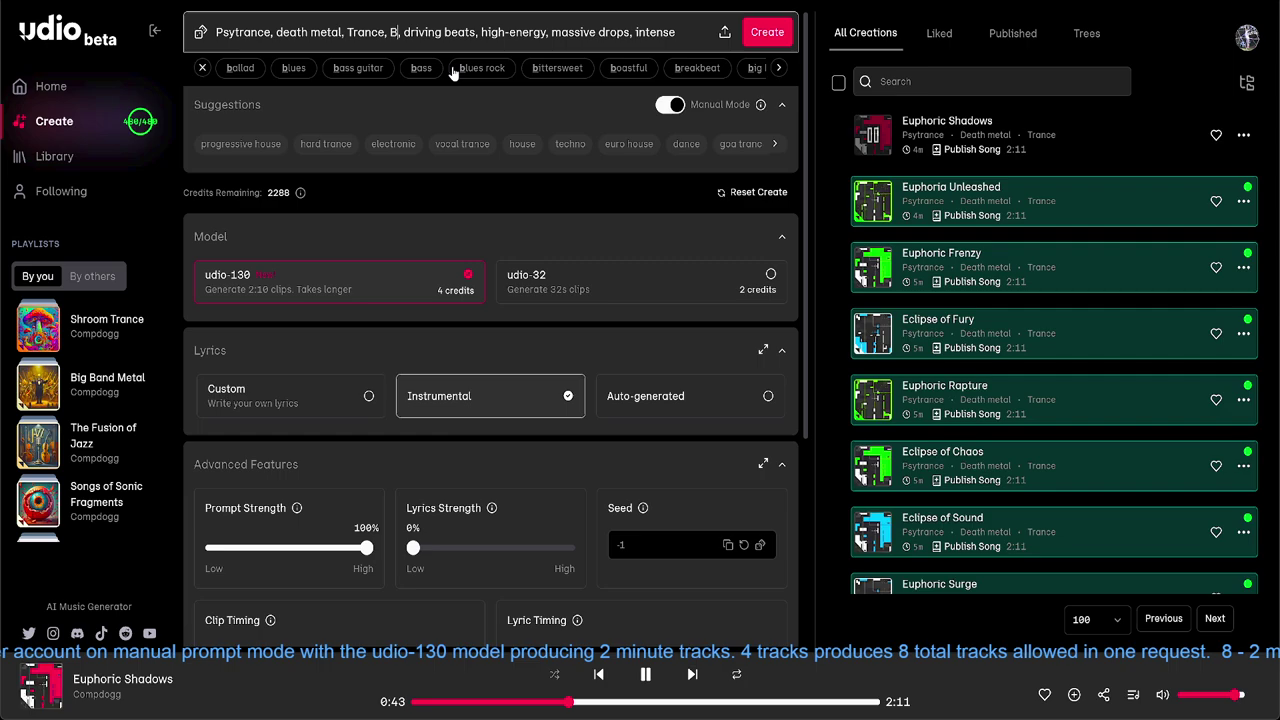
key("BackSpace")
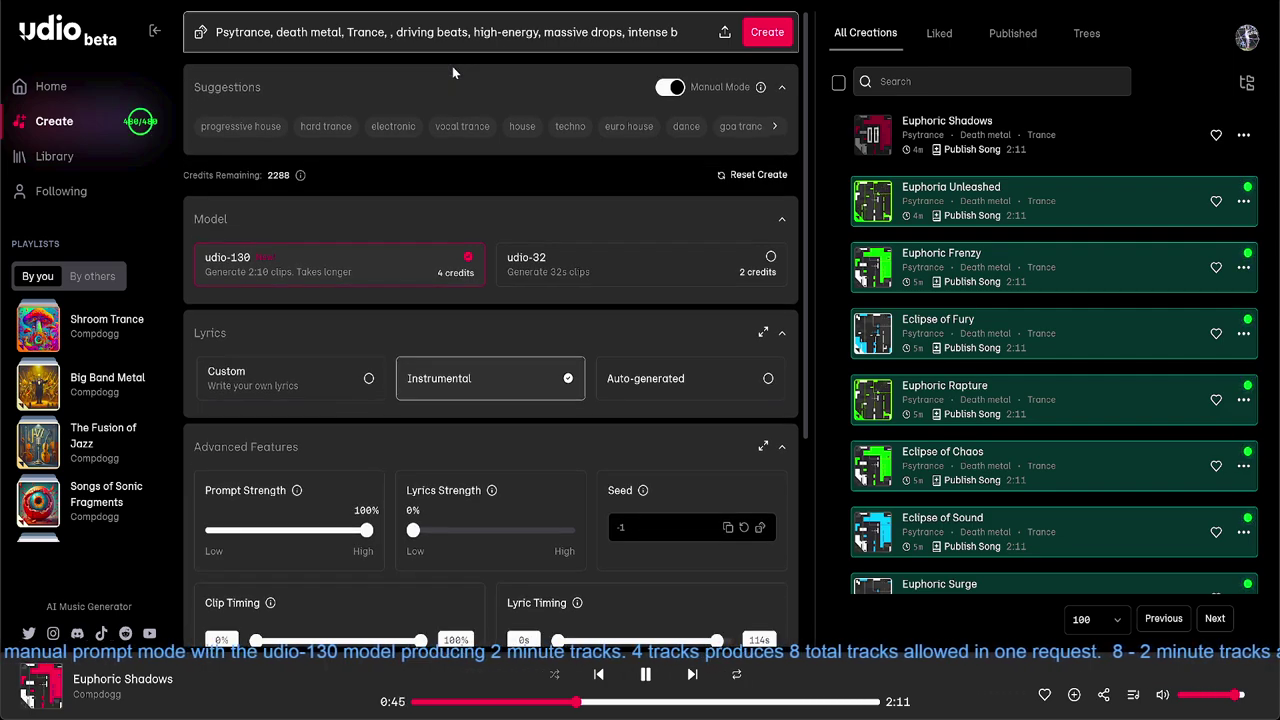
type("Mar")
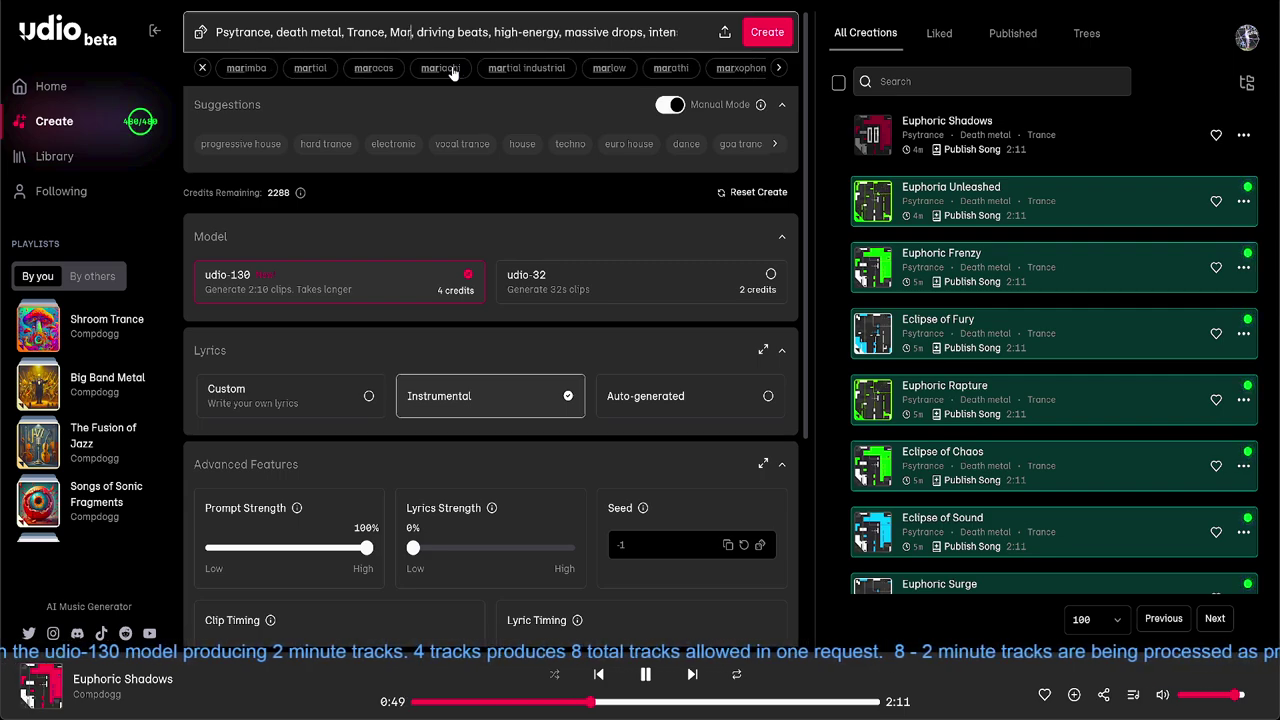
type("im")
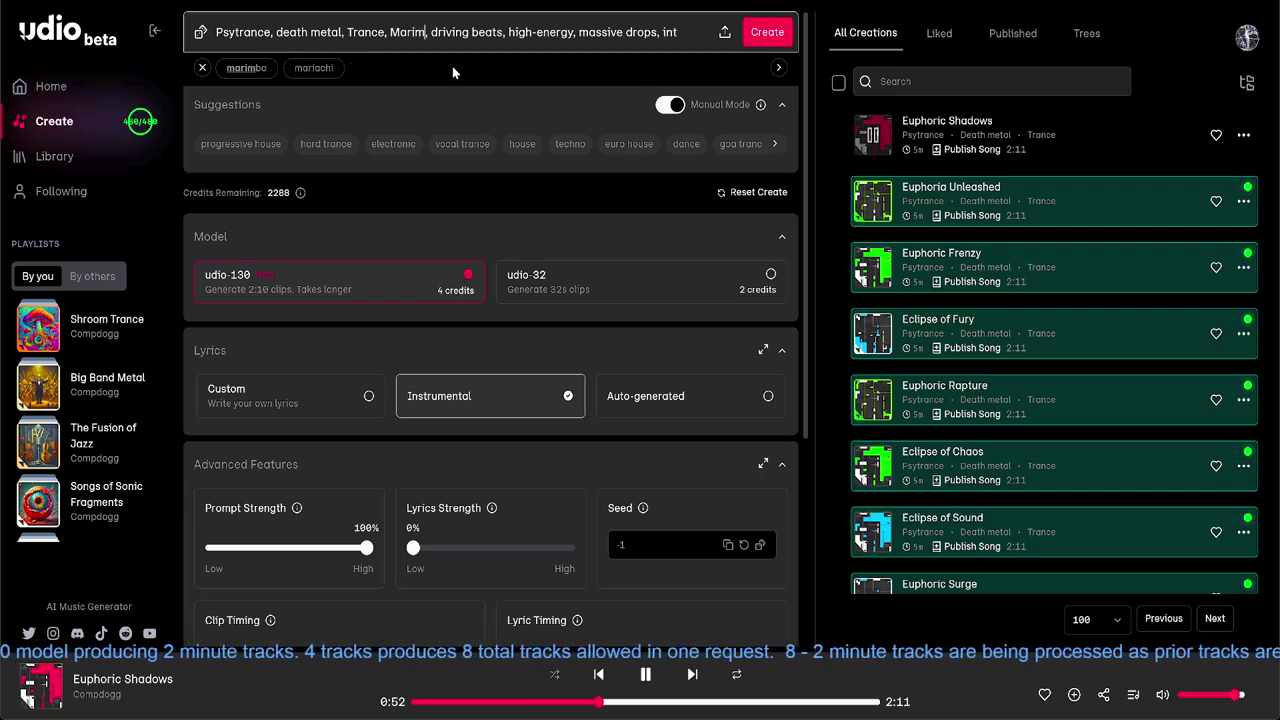
key("End")
type("a")
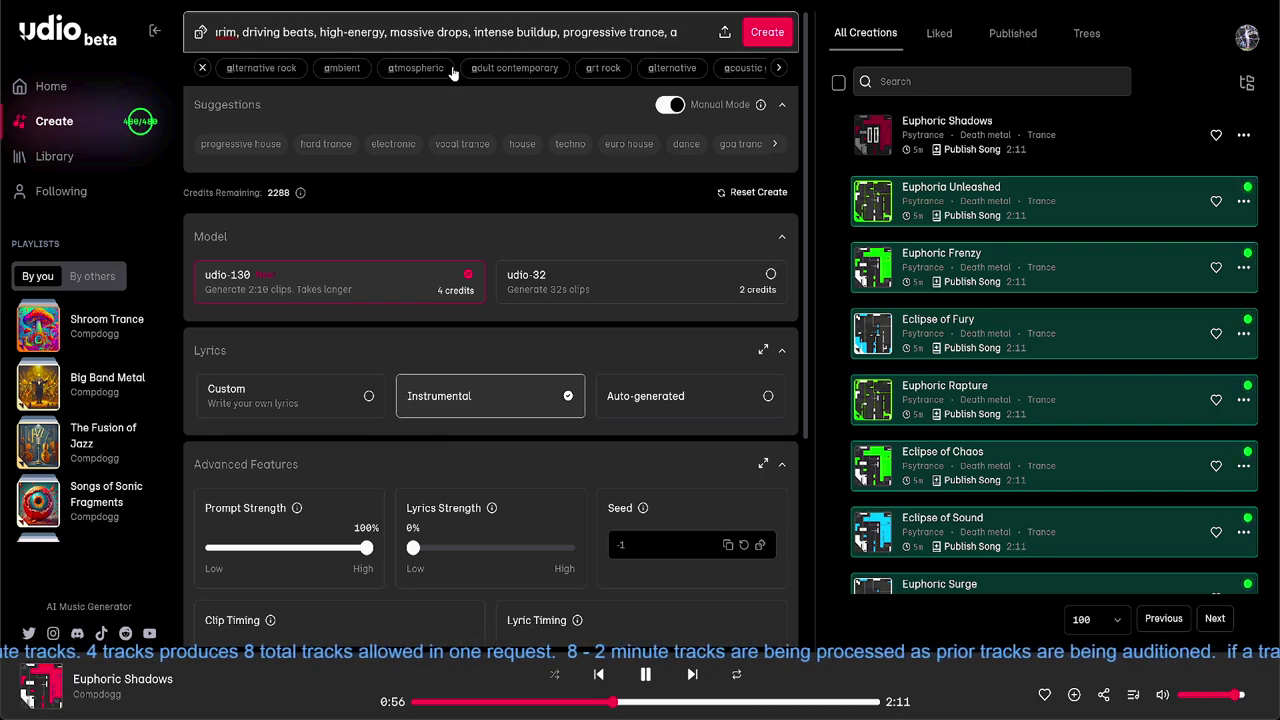
key("BackSpace")
key("Left")
key("Left")
key("Left")
key("Left")
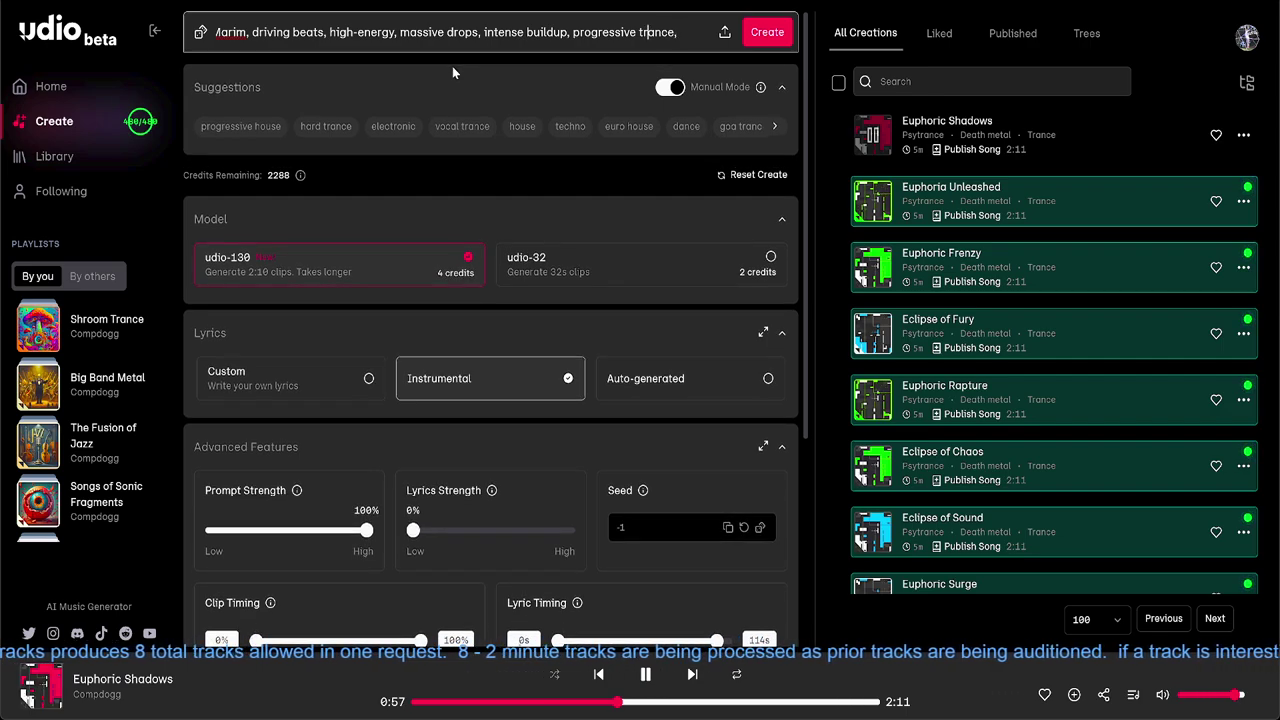
key("Left")
key("Left")
key("Left")
key("Left")
key("Left")
key("Left")
key("Left")
key("Left")
key("Left")
key("Left")
key("Left")
key("Left")
key("Left")
key("Left")
key("Left")
key("Left")
key("Left")
key("Left")
key("Left")
key("Left")
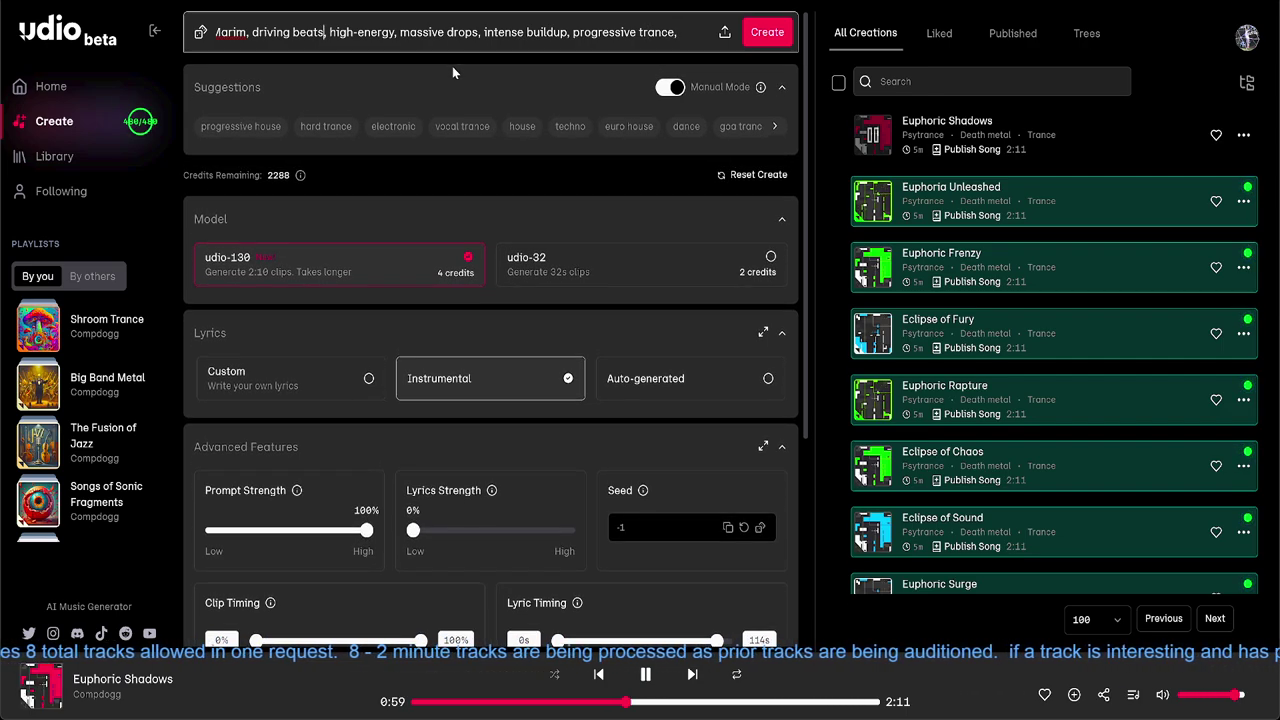
key("Left")
key("Left")
key("Left")
key("Left")
key("Left")
key("Left")
key("Left")
key("Left")
key("Left")
key("Left")
key("Left")
key("Left")
key("Left")
key("Left")
key("Left")
key("Left")
key("Left")
key("Left")
key("Left")
key("Left")
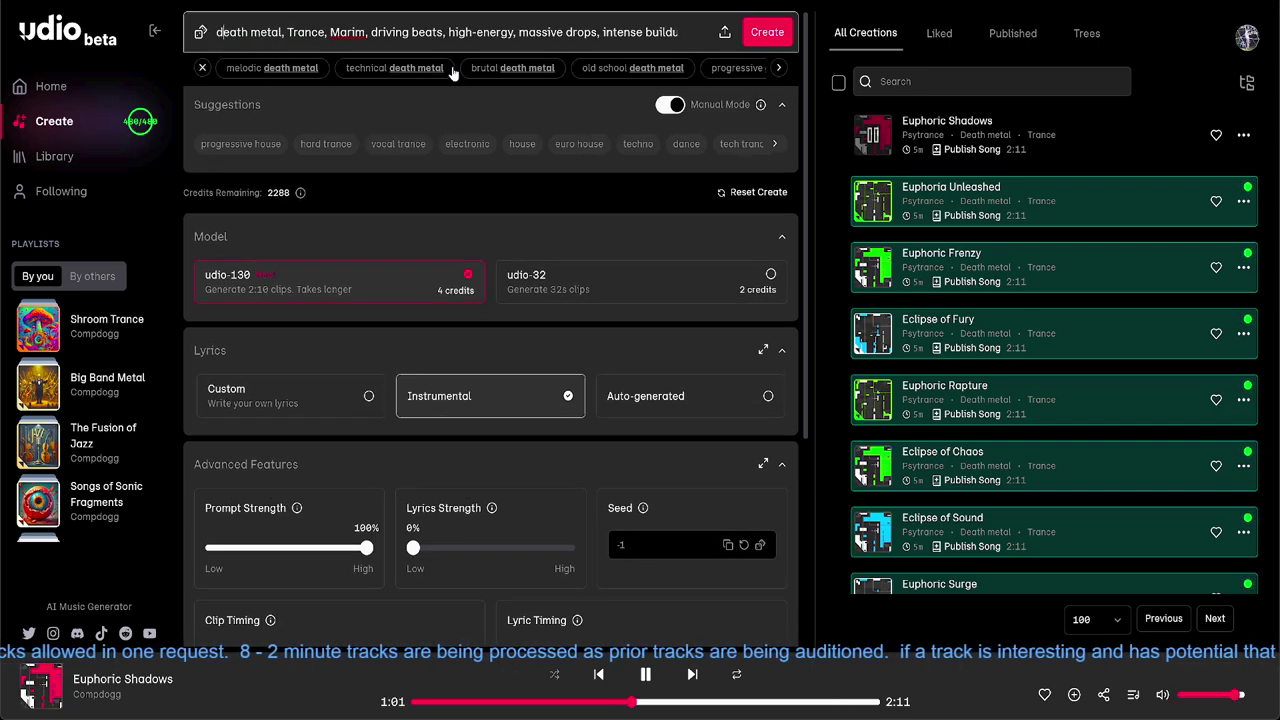
key("Right")
key("Right")
key("Right")
key("Right")
key("Right")
key("Right")
key("Right")
key("Right")
key("Right")
key("Right")
key("Right")
key("Right")
key("Right")
key("Right")
key("Right")
key("Right")
key("Right")
key("Right")
key("Right")
key("Right")
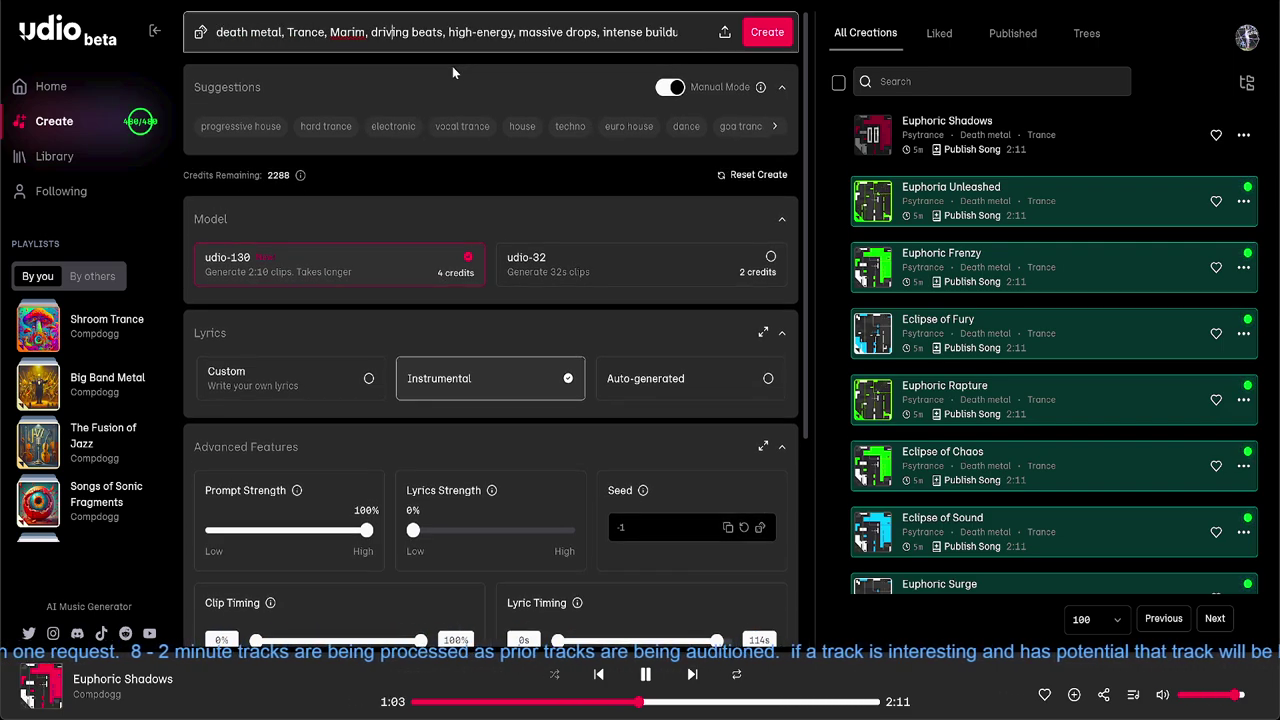
key("Left")
key("Left")
key("Left")
key("Left")
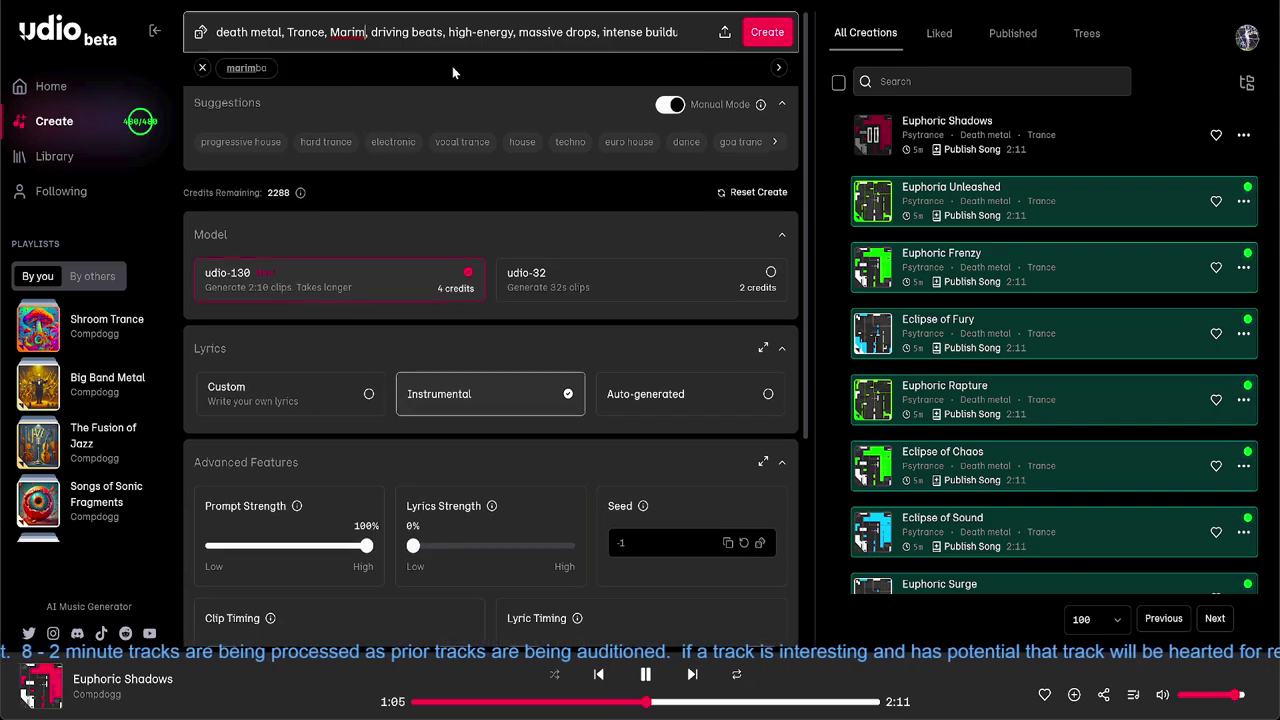
Complete the unfinished instrument term after "Trance" in the prompt as "Marimba"
type("a")
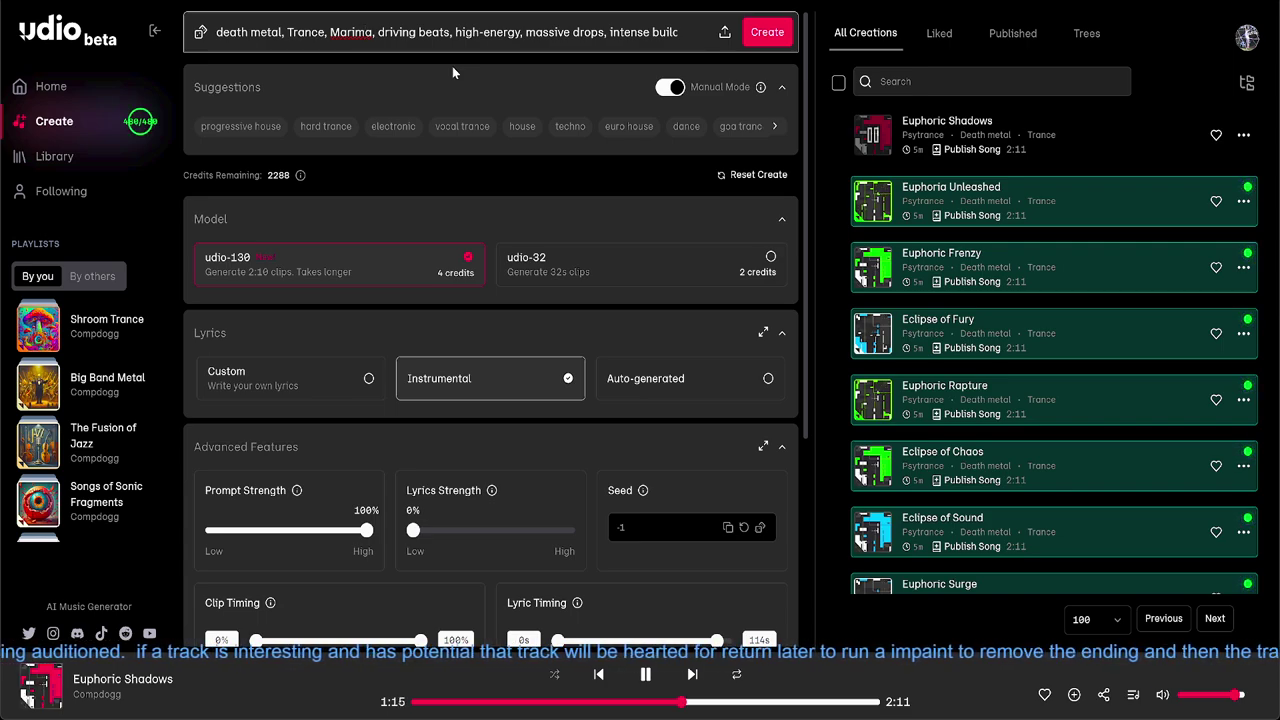
type("b")
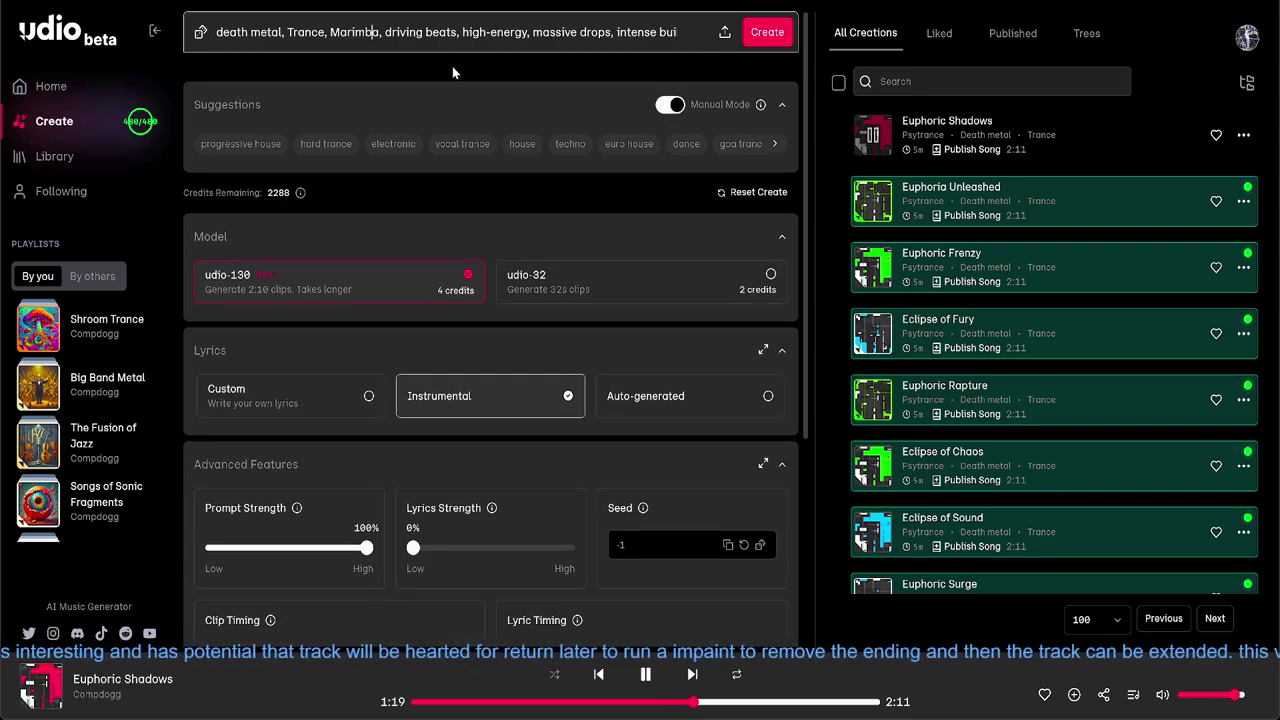
key("Right")
key("Right")
key("Right")
key("Right")
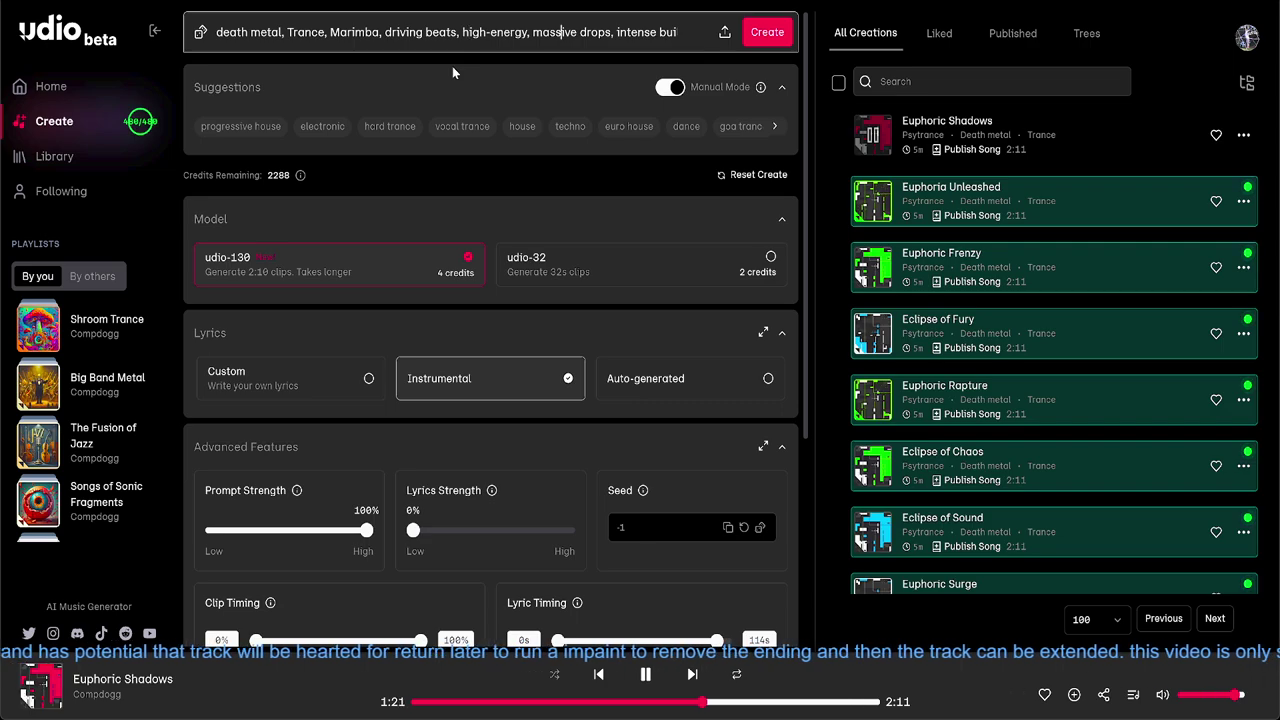
key("End")
type("progressive trance,")
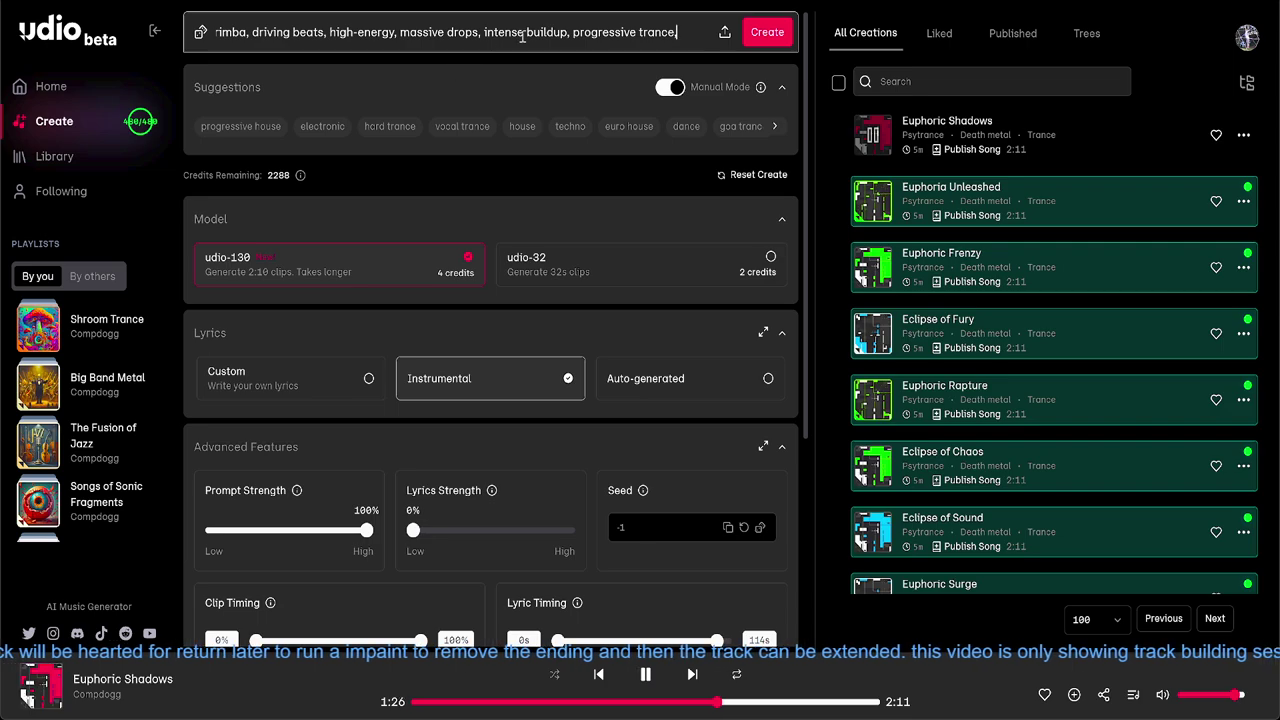
Submit the Marimba prompt for generation repeatedly until eight instrumental udio-130 tracks are queued
left_click(768, 33)
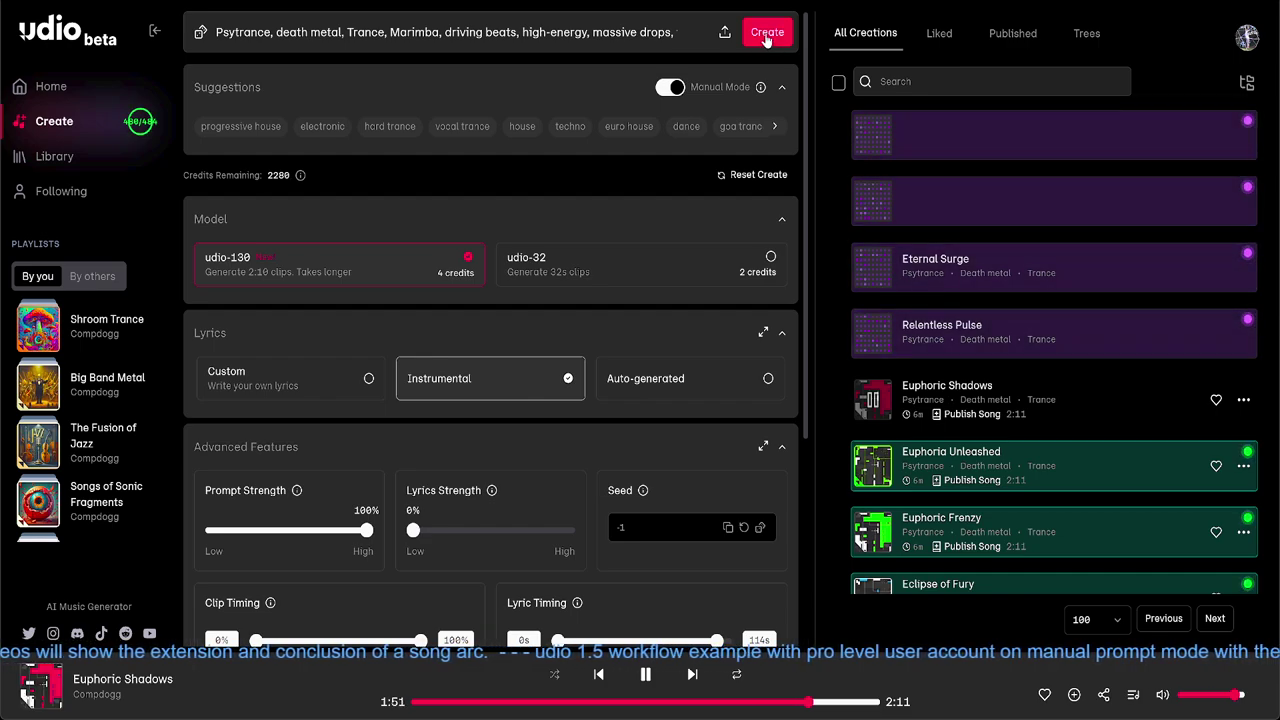
left_click(767, 38)
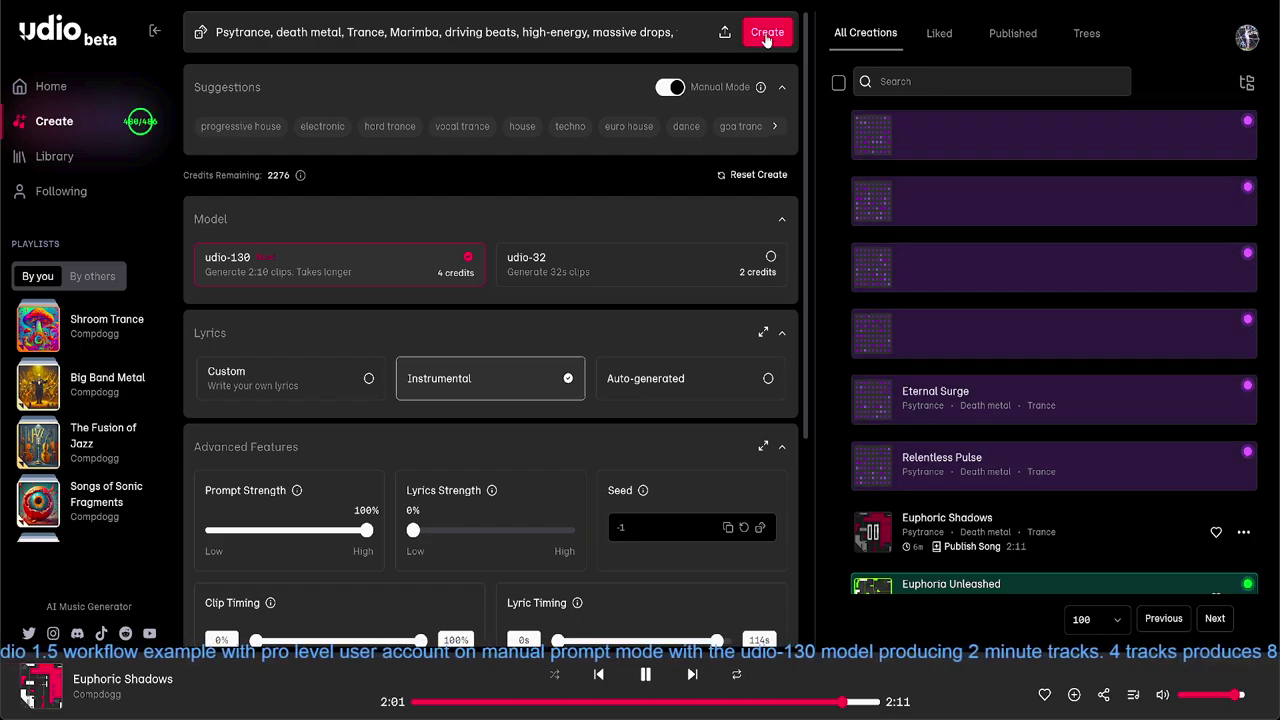
left_click(767, 33)
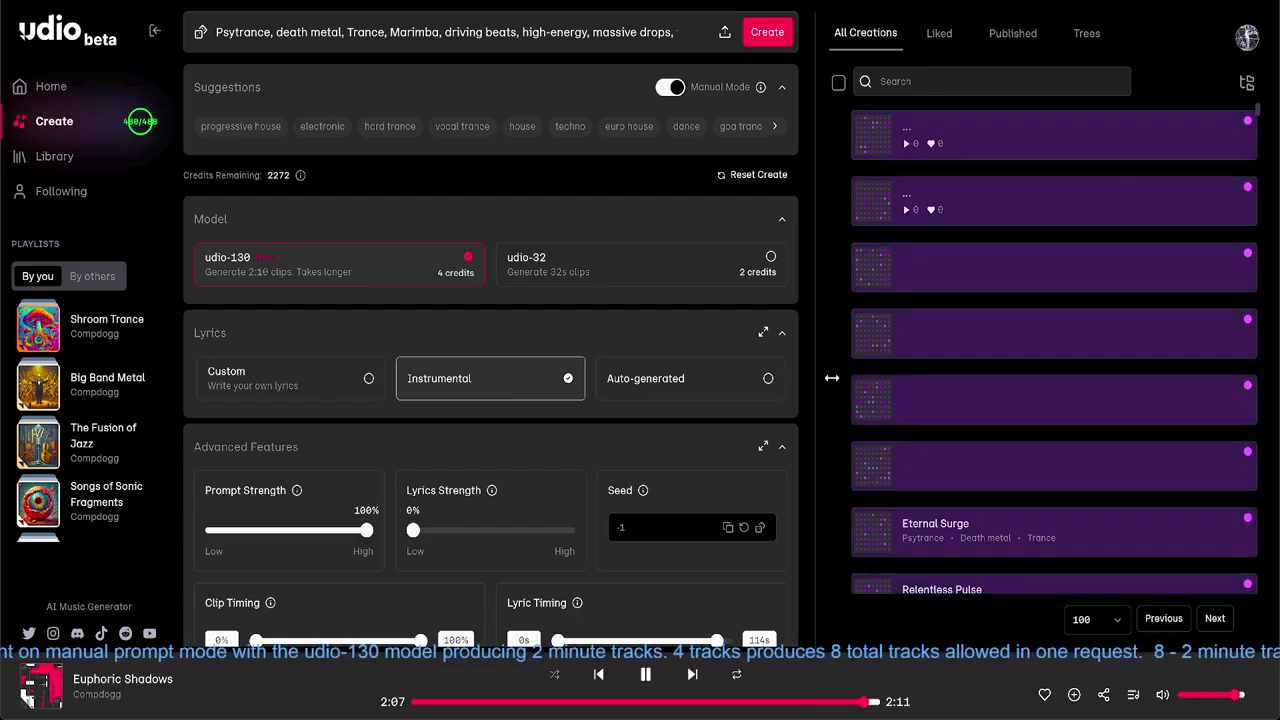
Check the generation progress of the queued Marimba tracks in the creations list while Euphoria Unleashed and Euphoric Frenzy play
scroll(845, 382, "down", 2)
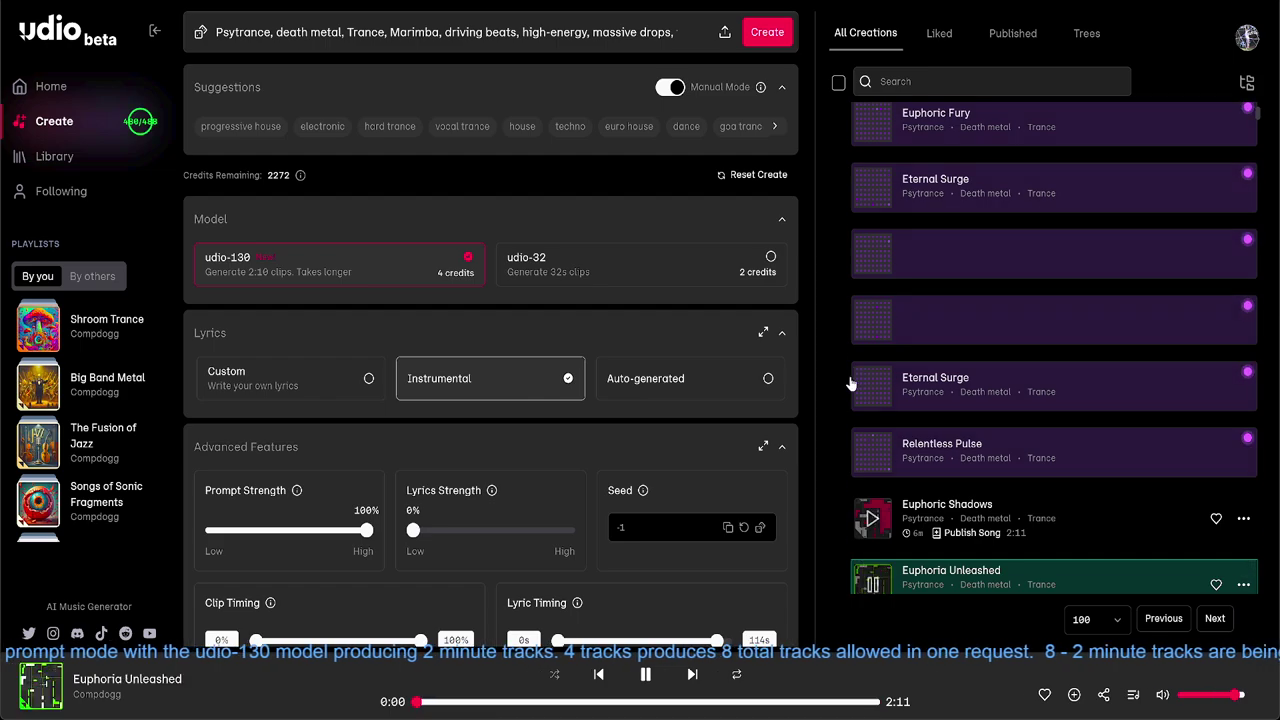
scroll(848, 383, "down", 3)
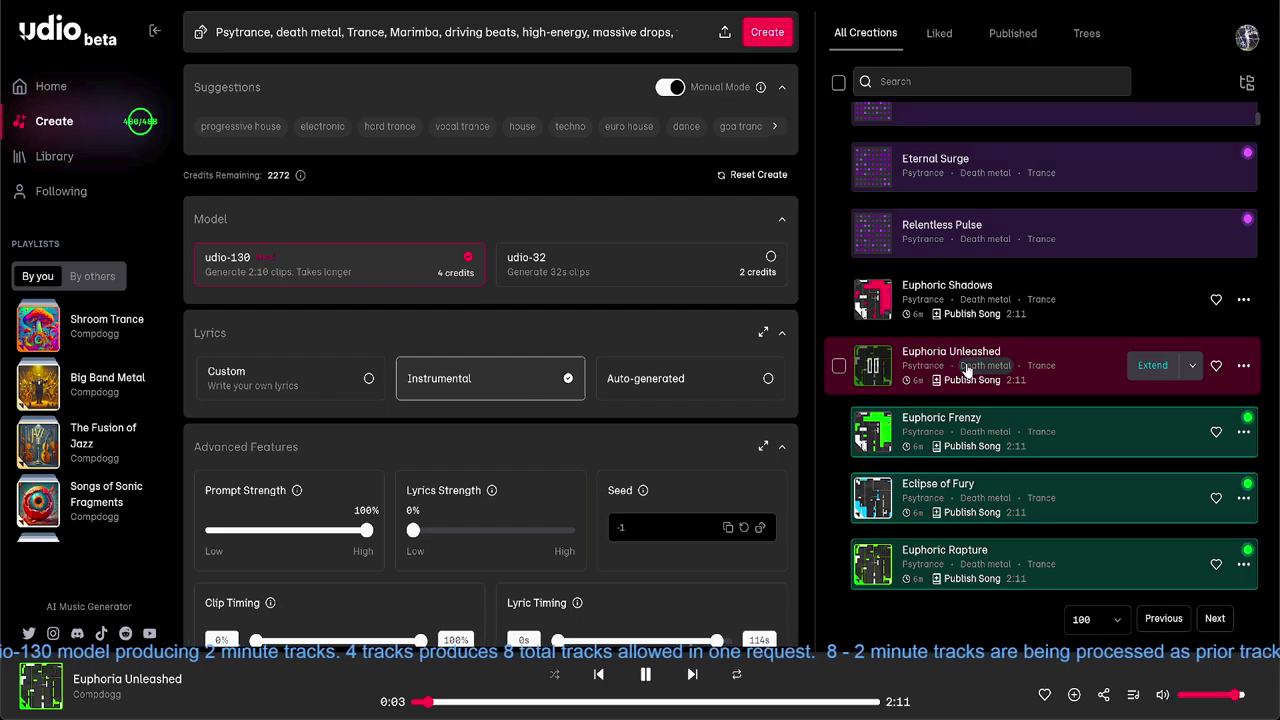
mouse_move(958, 358)
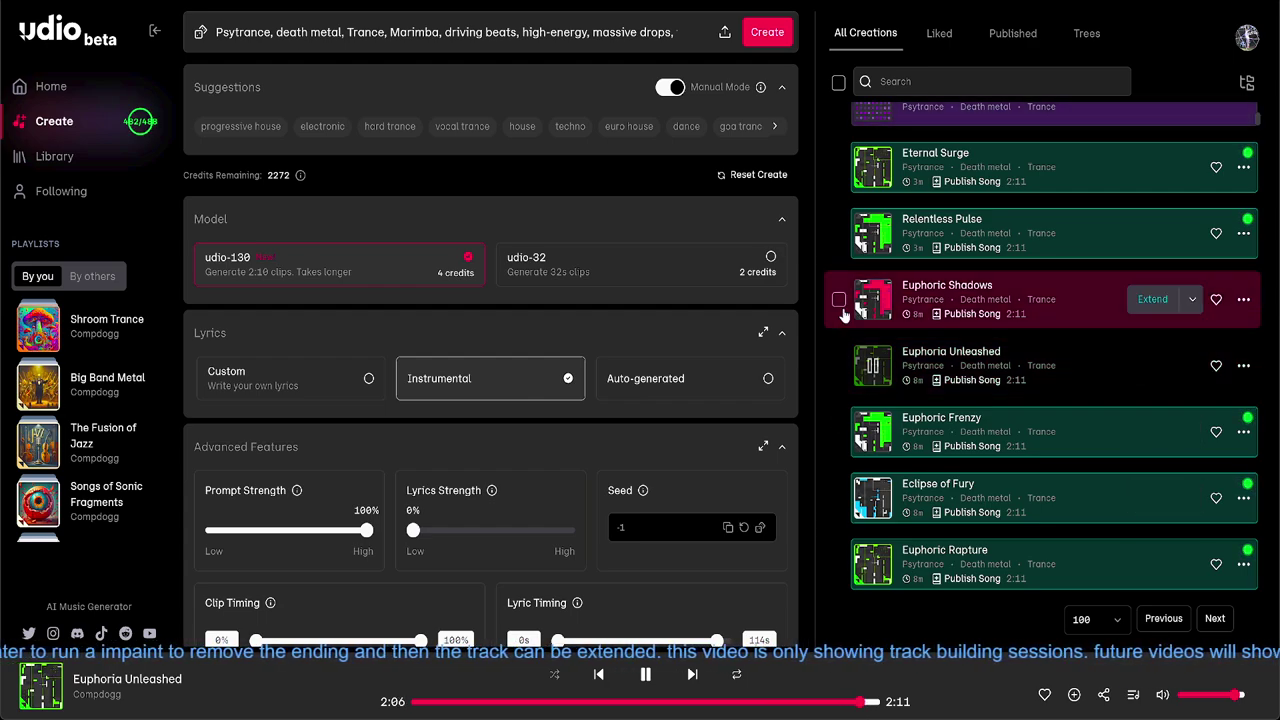
mouse_move(838, 362)
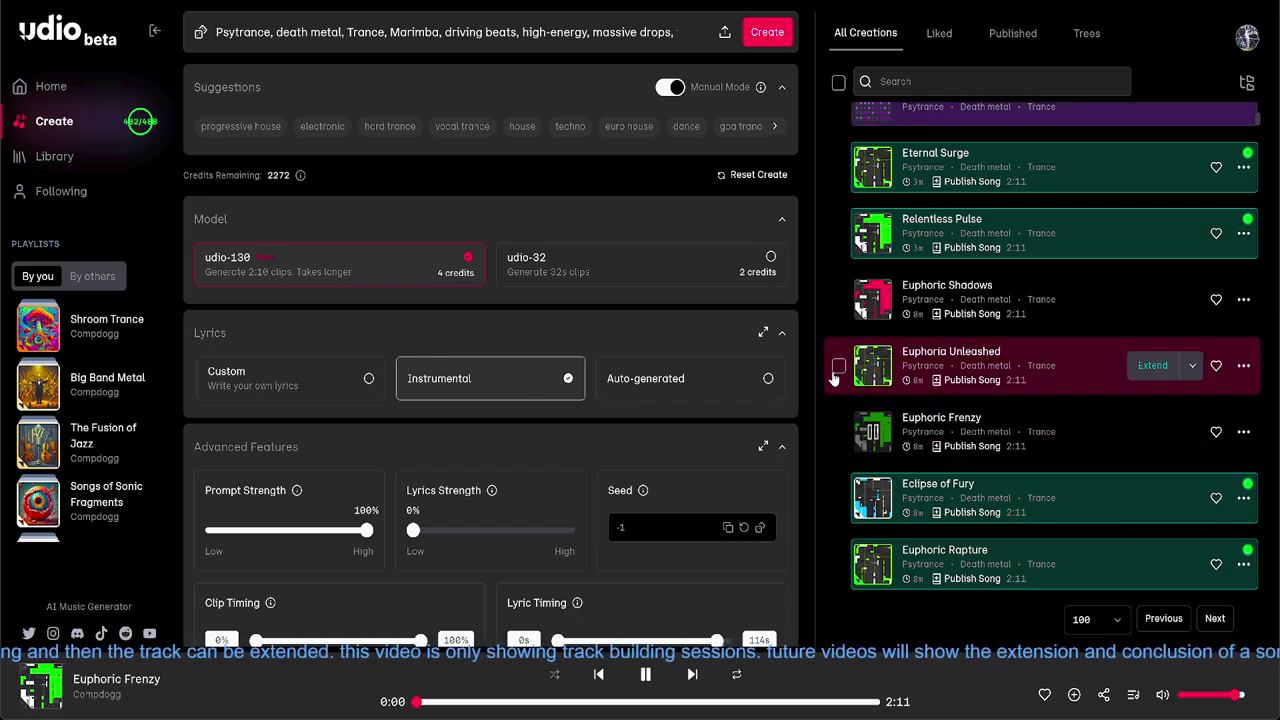
scroll(834, 235, "up", 2)
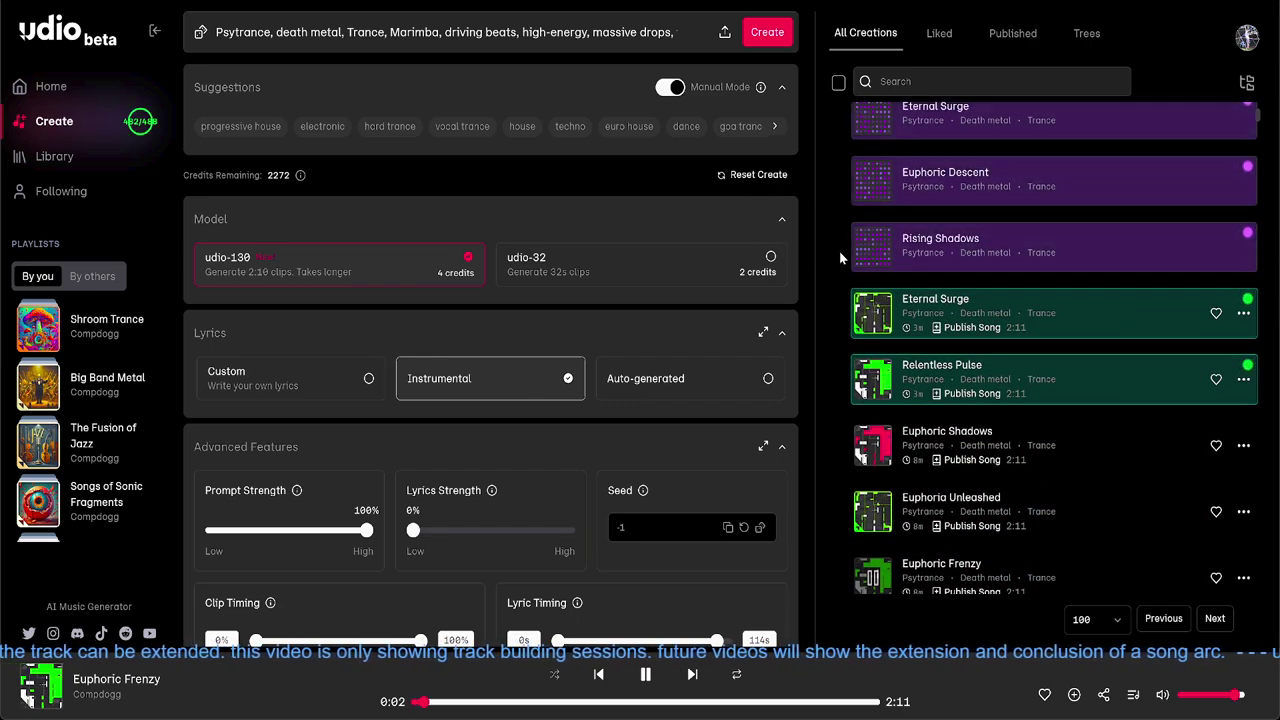
scroll(839, 248, "up", 3)
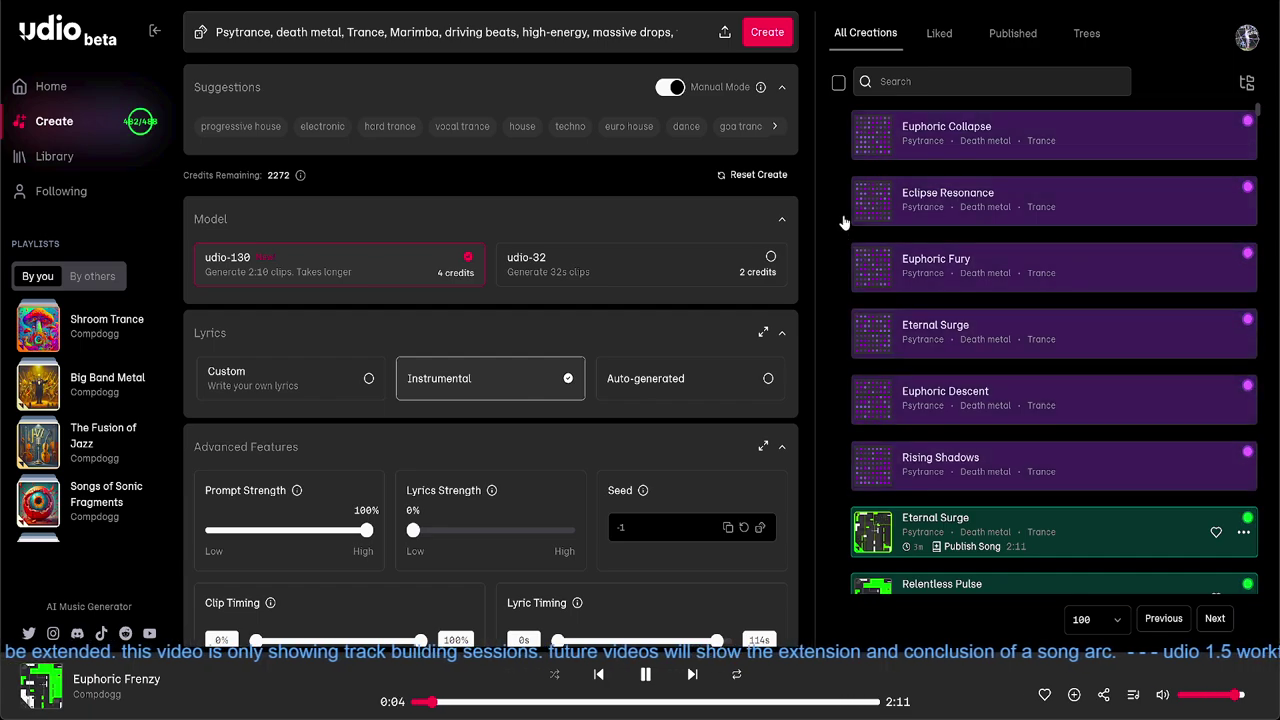
scroll(845, 262, "down", 3)
scroll(845, 272, "down", 2)
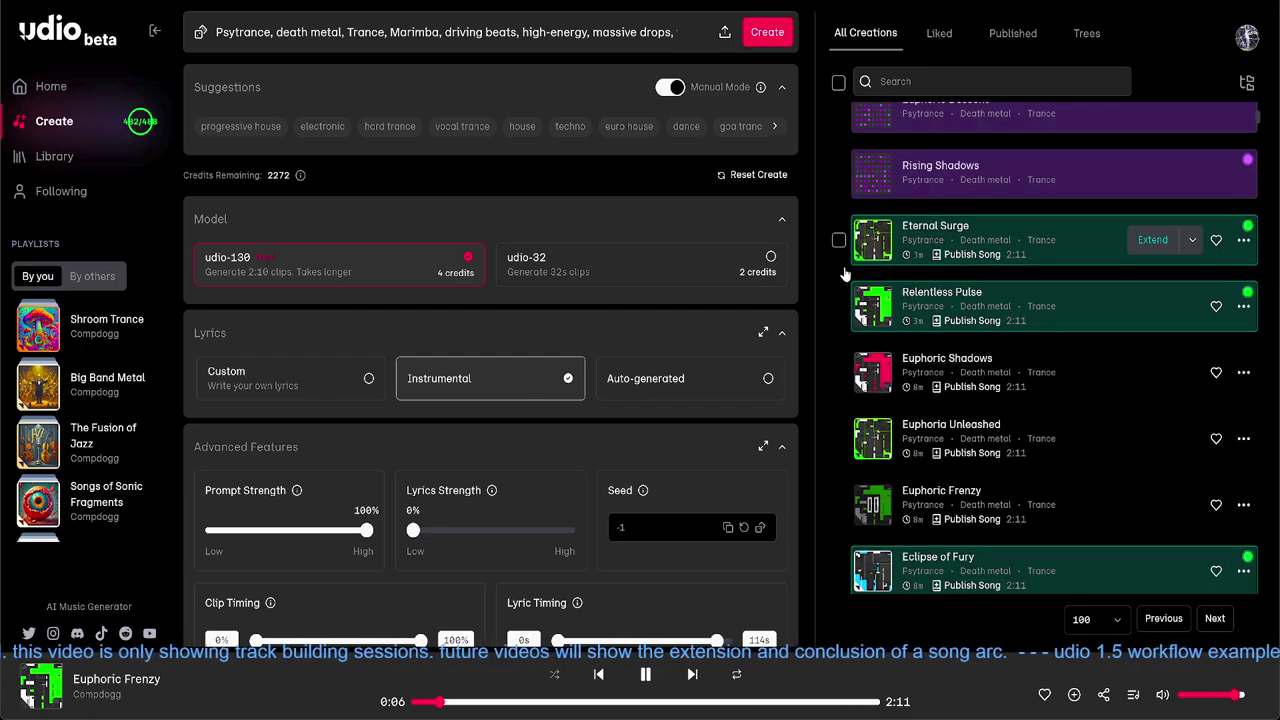
scroll(837, 303, "down", 2)
mouse_move(836, 313)
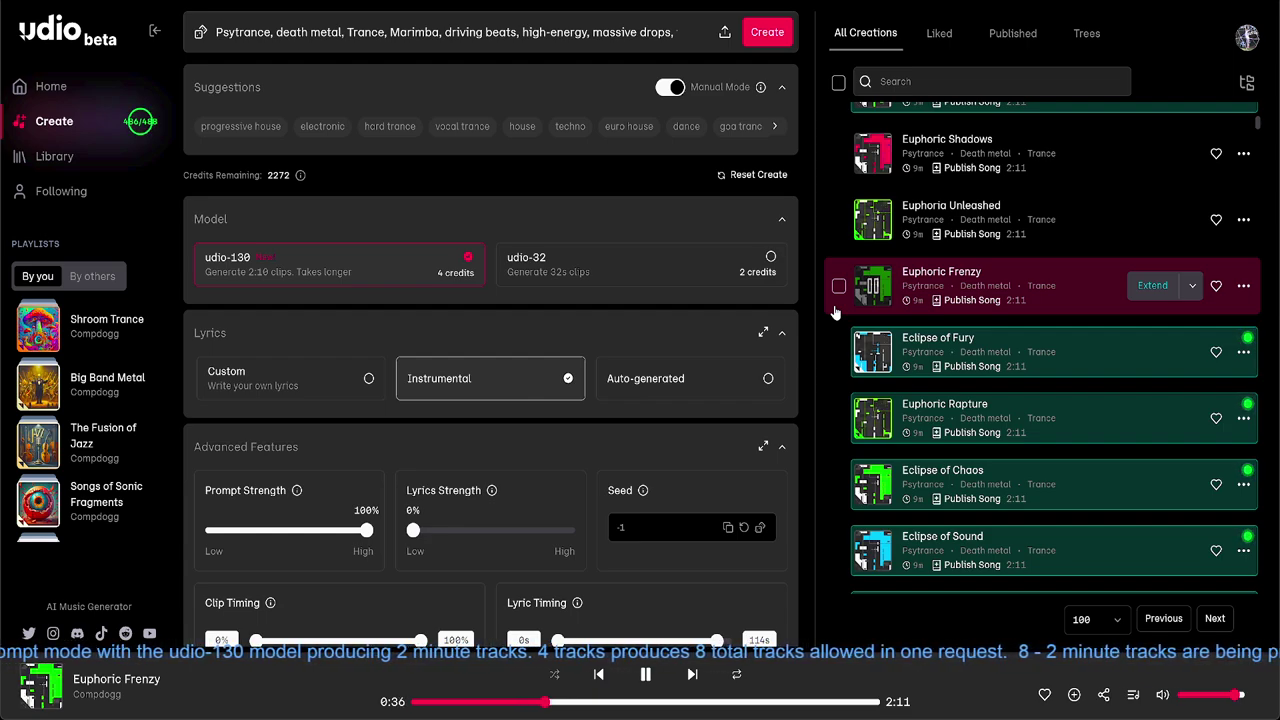
scroll(834, 300, "up", 3)
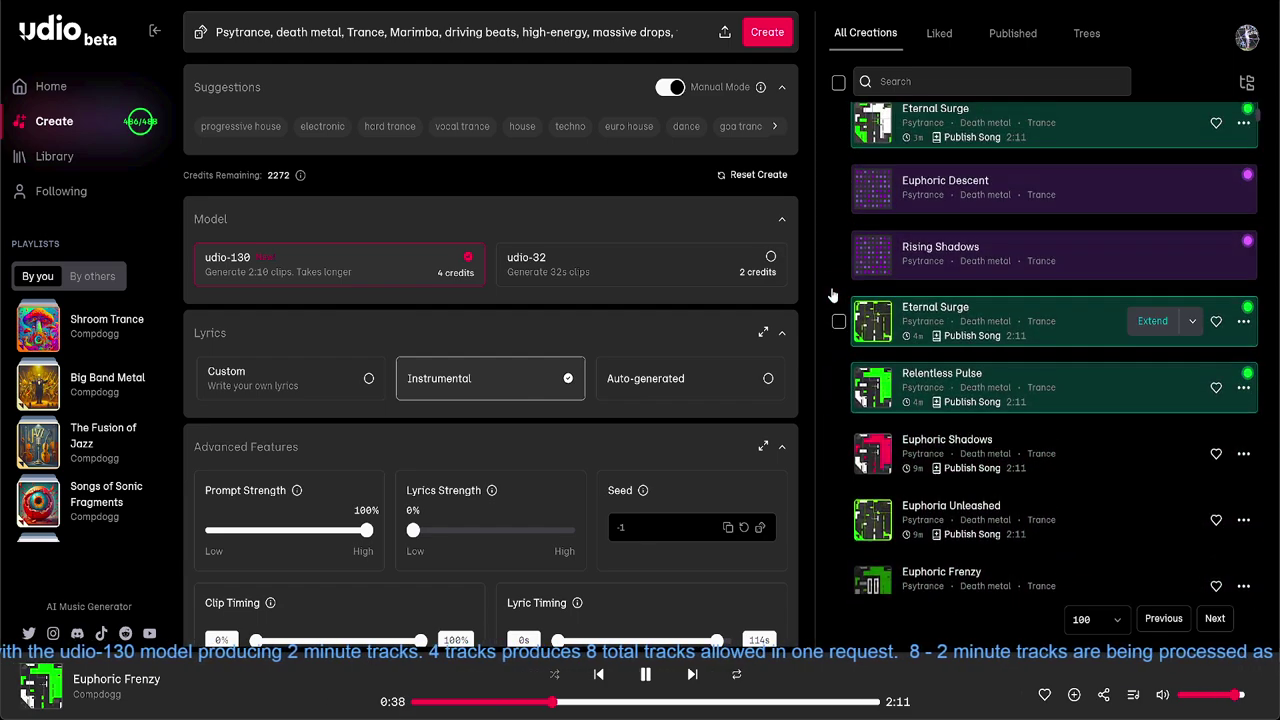
scroll(834, 292, "up", 3)
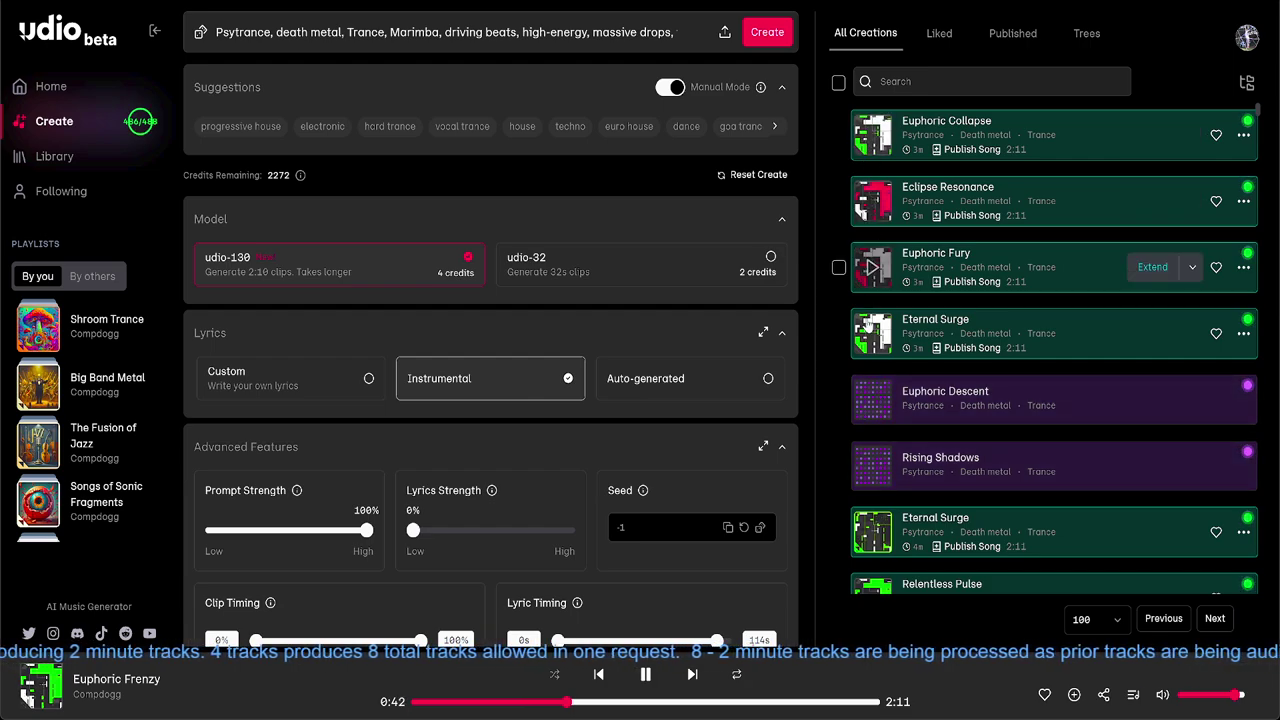
scroll(838, 457, "down", 1)
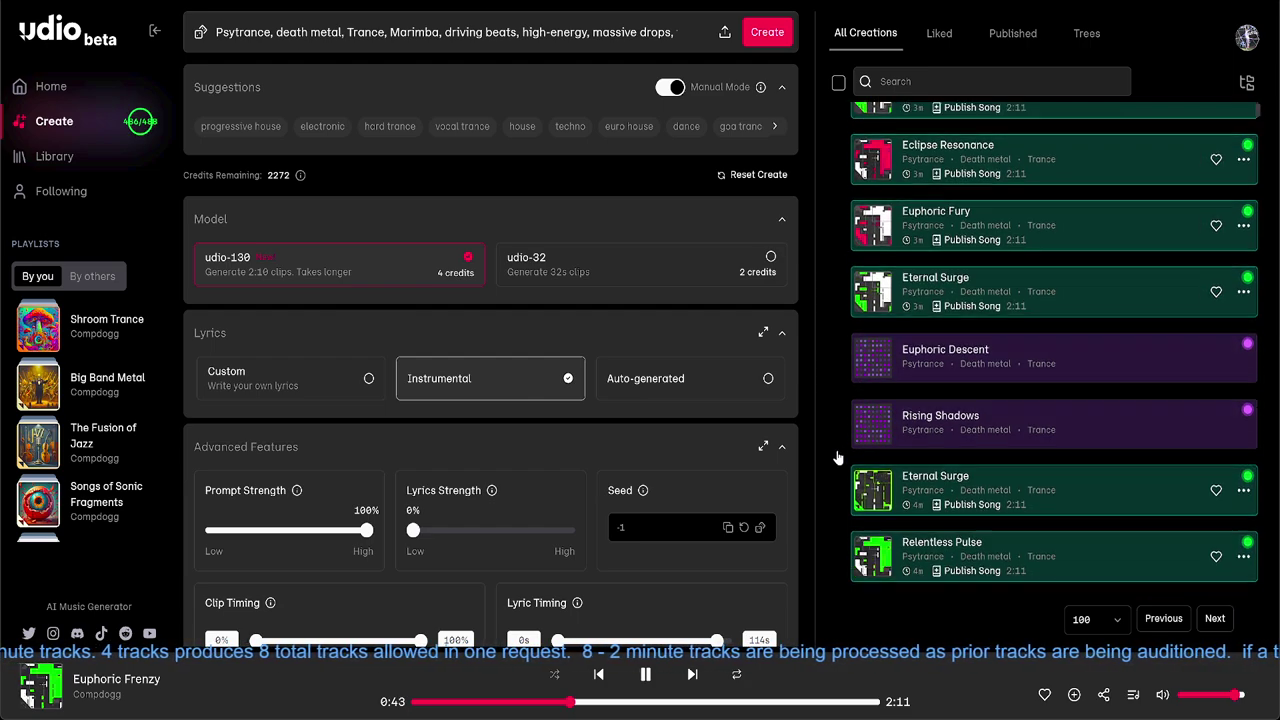
scroll(838, 457, "down", 2)
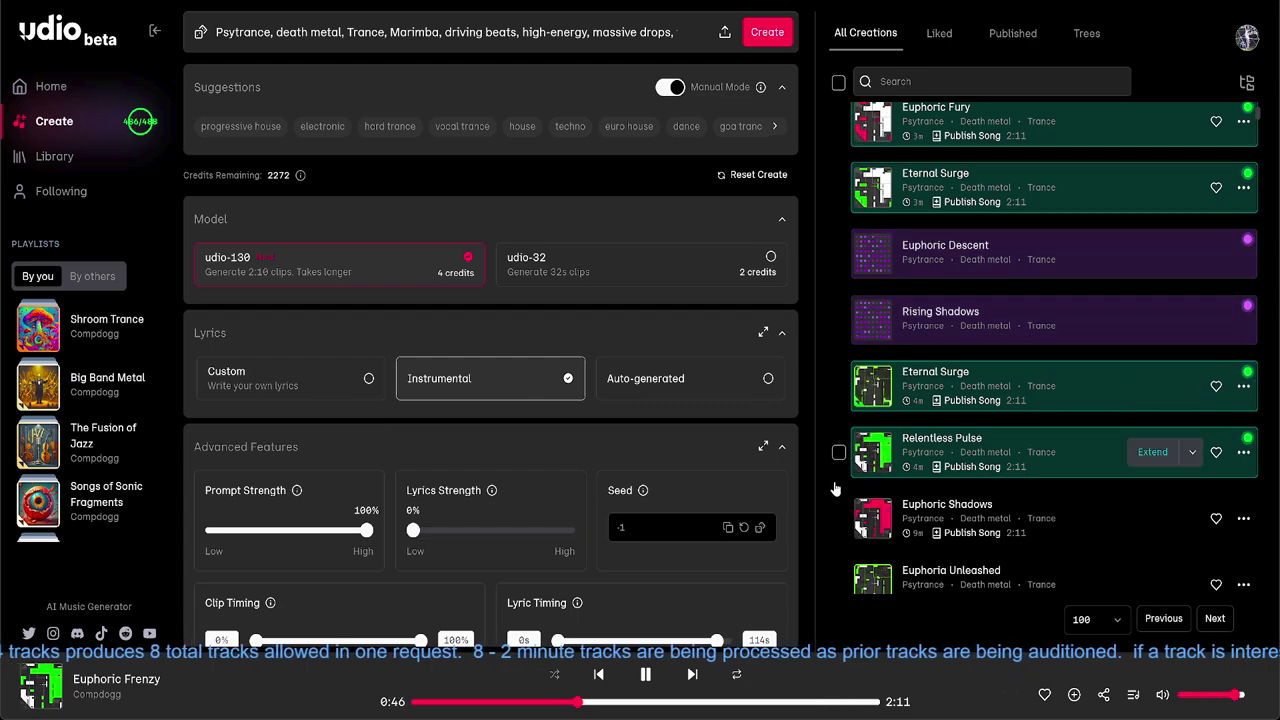
scroll(836, 488, "down", 3)
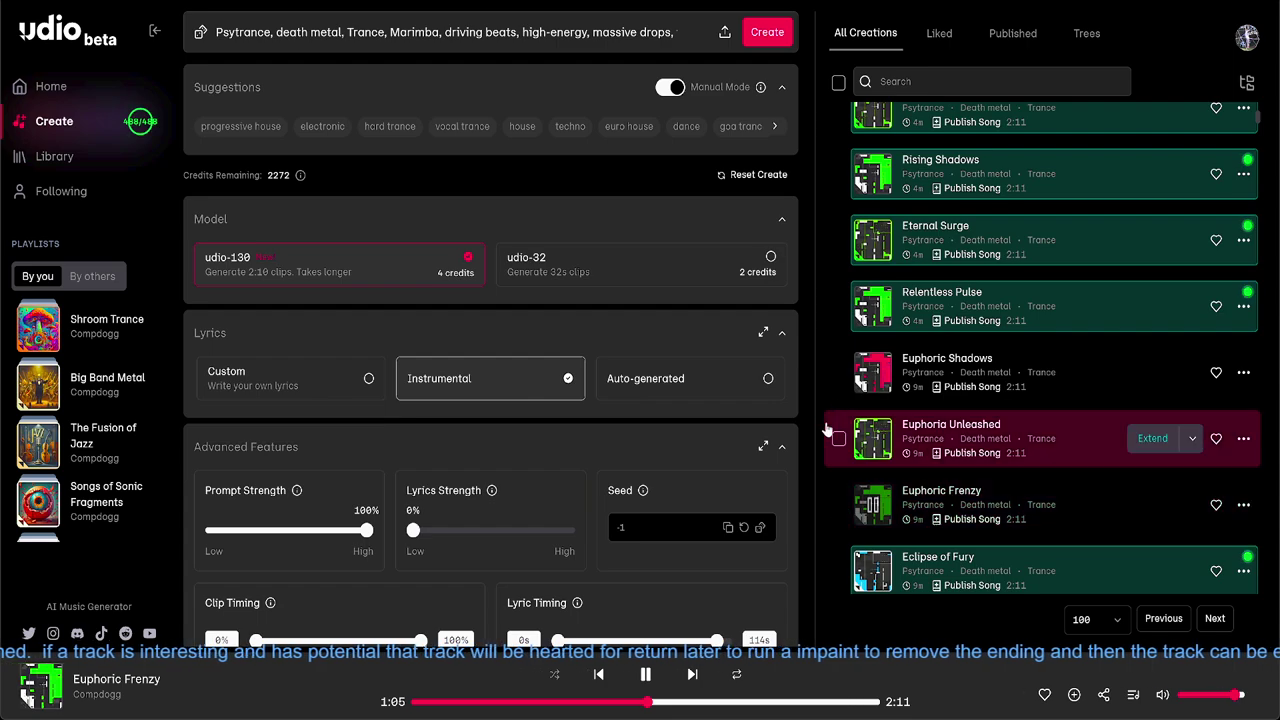
scroll(840, 380, "up", 1)
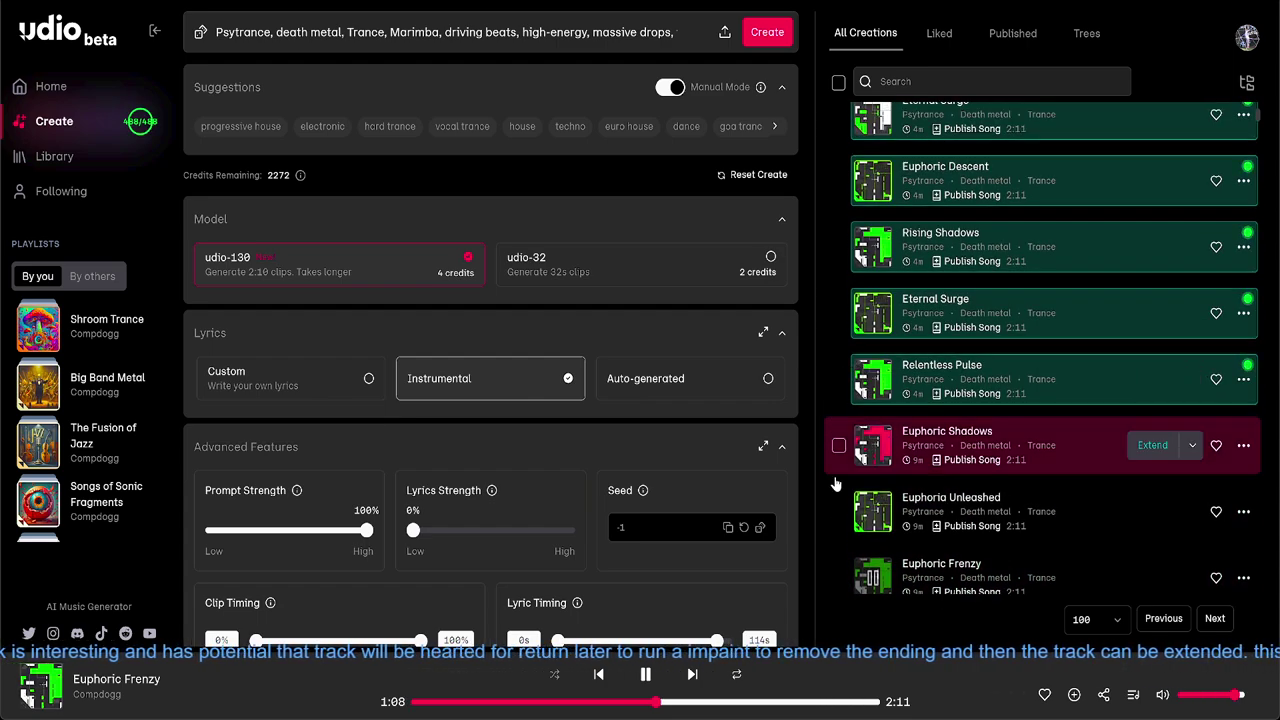
scroll(838, 505, "down", 3)
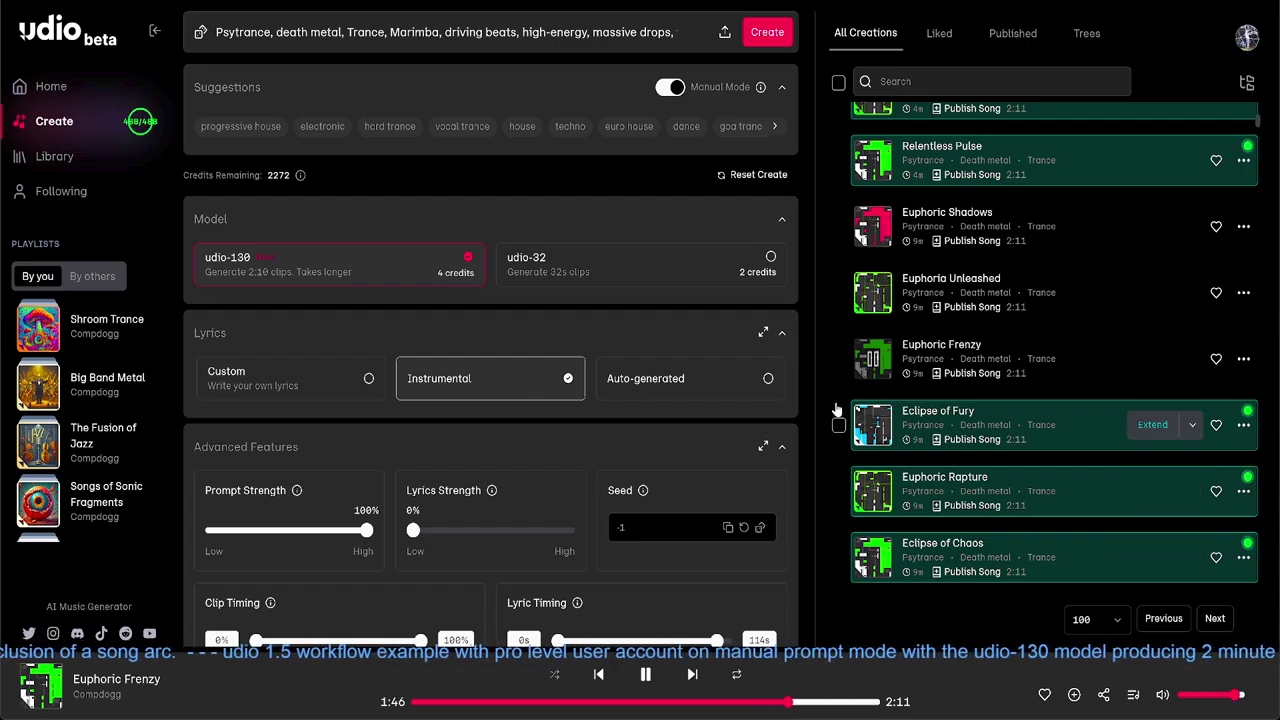
Return to the newest creations and play the finished Euphoric Collapse track
scroll(839, 337, "up", 1)
scroll(839, 337, "up", 3)
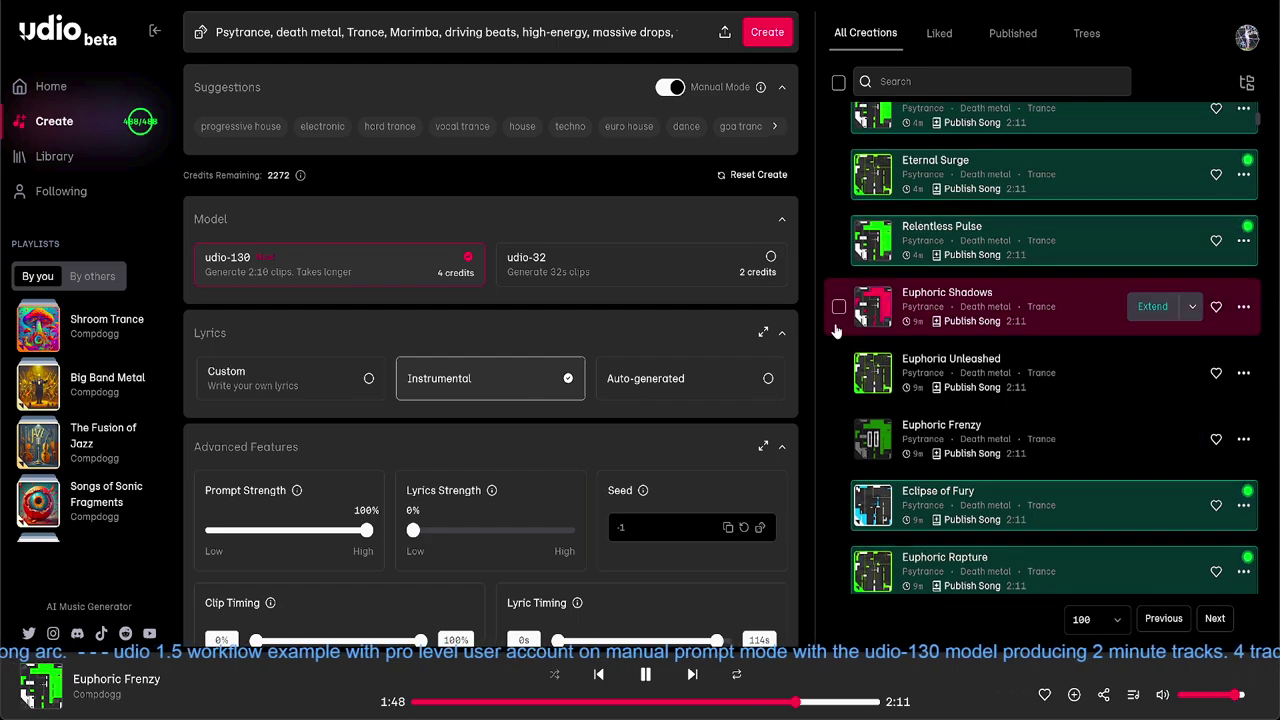
scroll(835, 330, "up", 3)
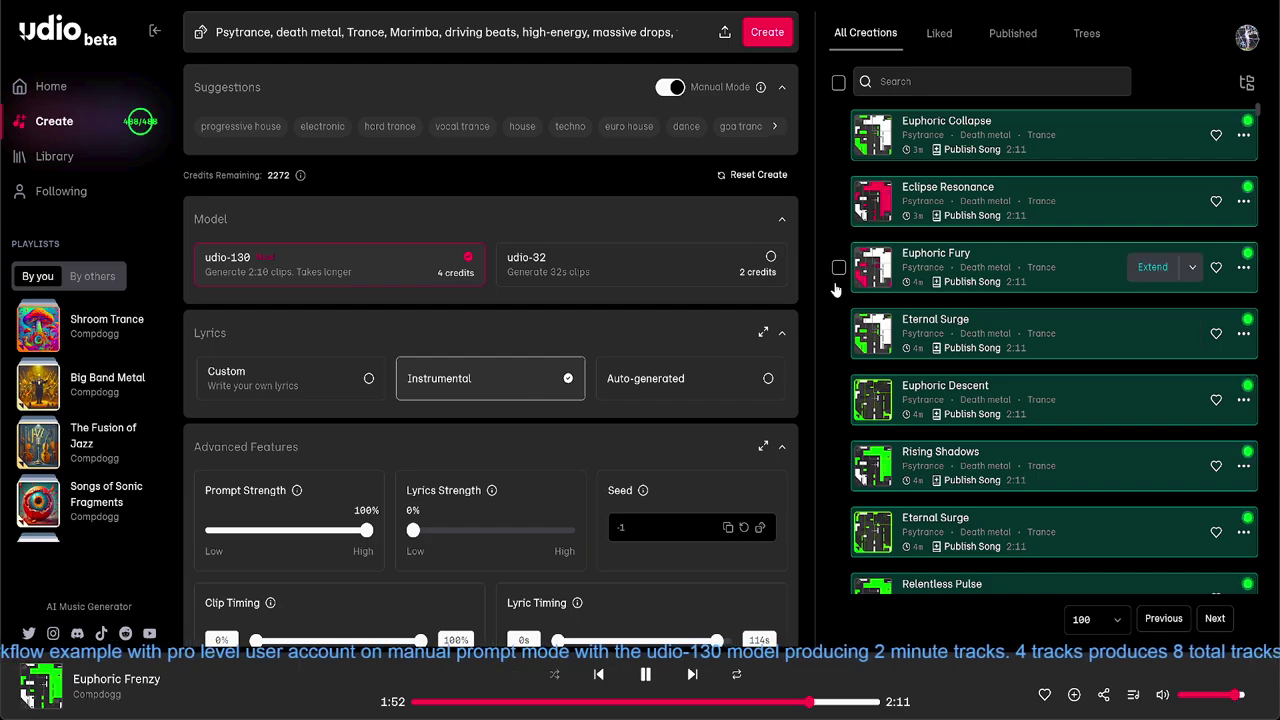
left_click(874, 139)
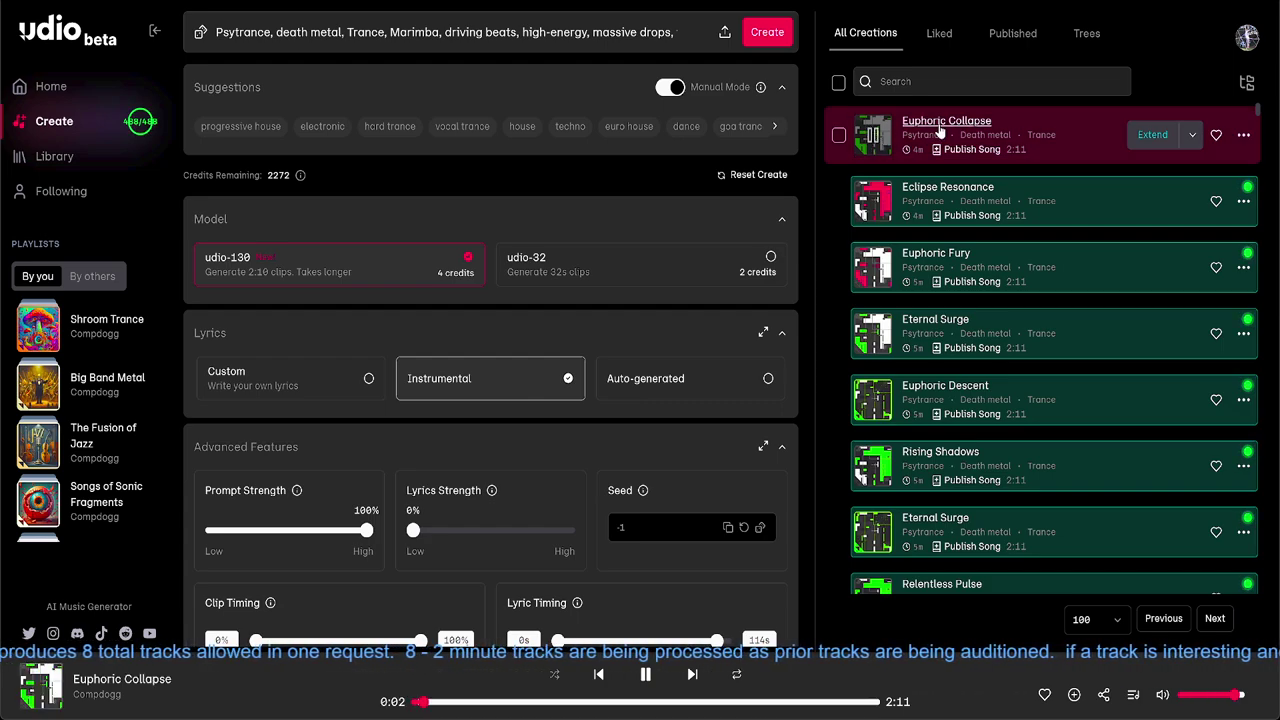
mouse_move(940, 129)
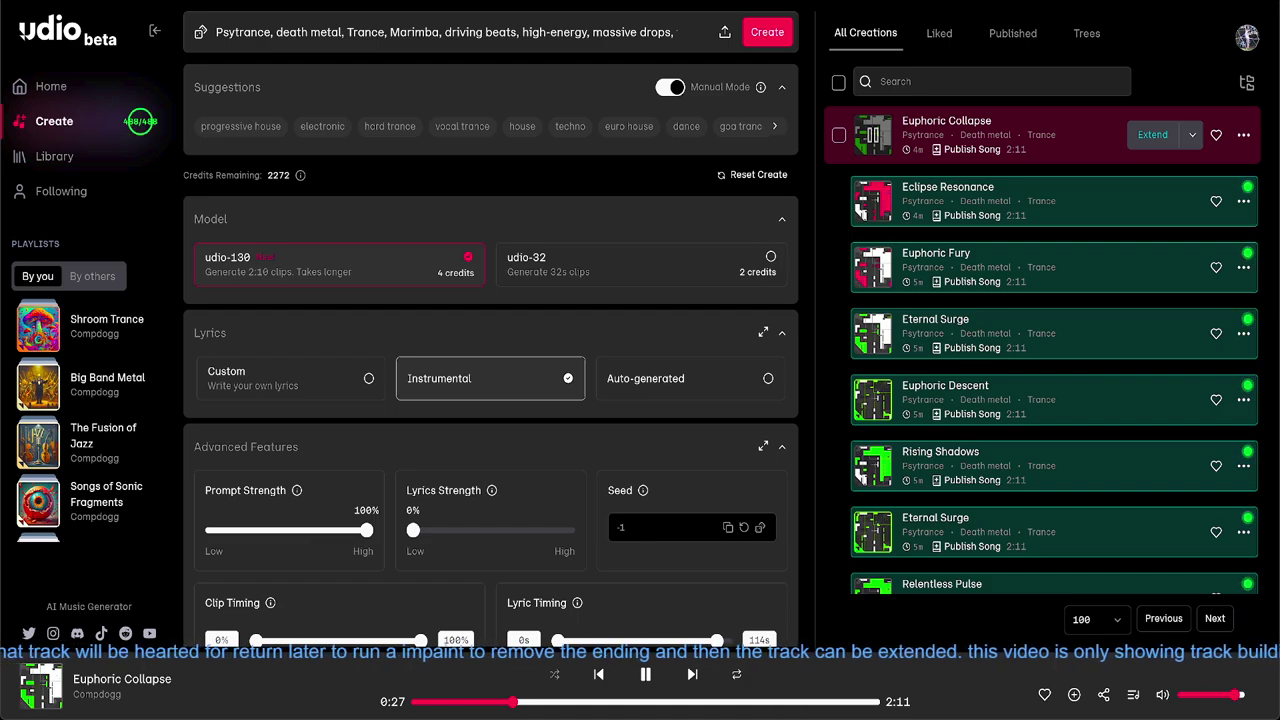
Replace "Marimba" in the prompt with "Slit Drum", keeping the terms around it
left_click(438, 33)
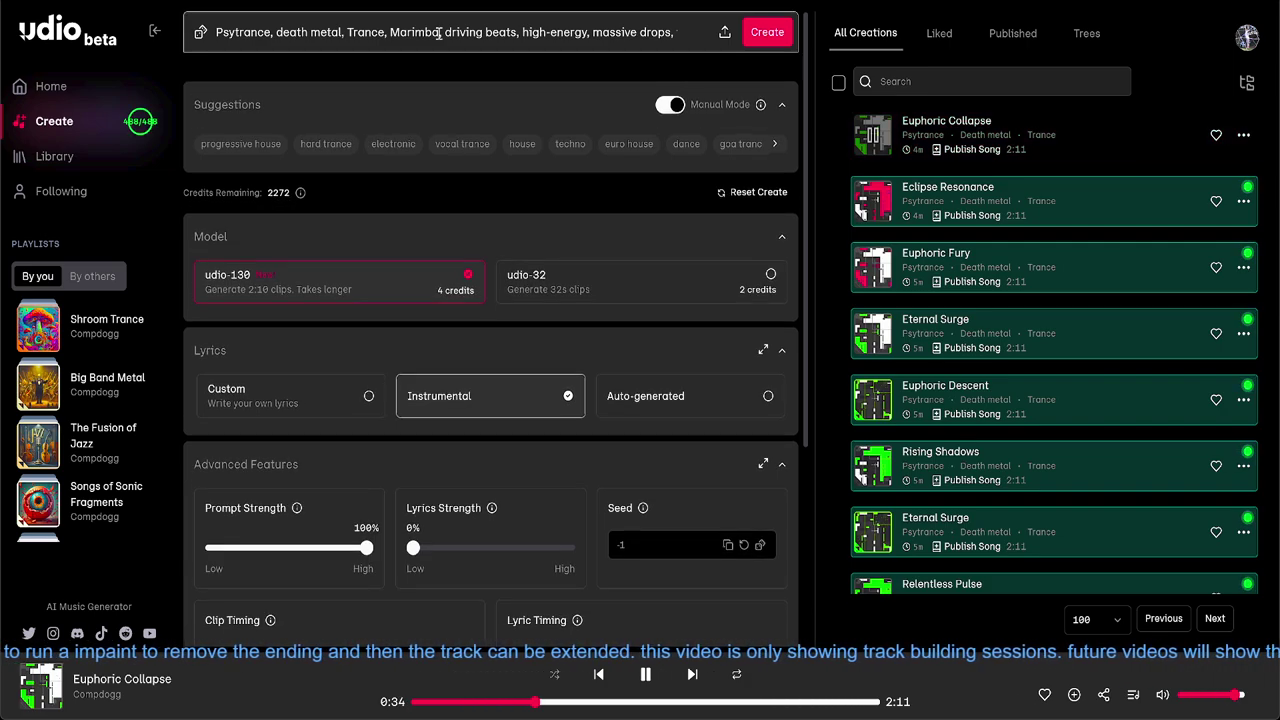
key("BackSpace")
key("BackSpace")
key("BackSpace")
key("BackSpace")
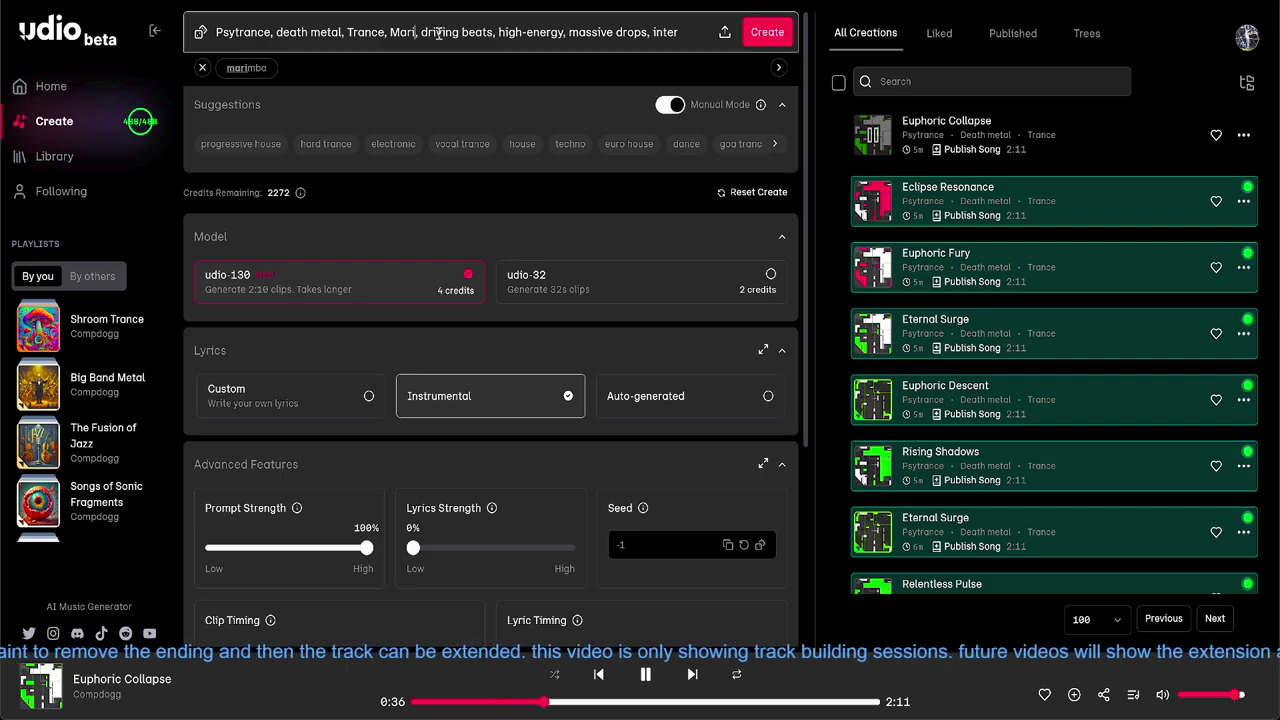
key("BackSpace")
key("BackSpace")
key("BackSpace")
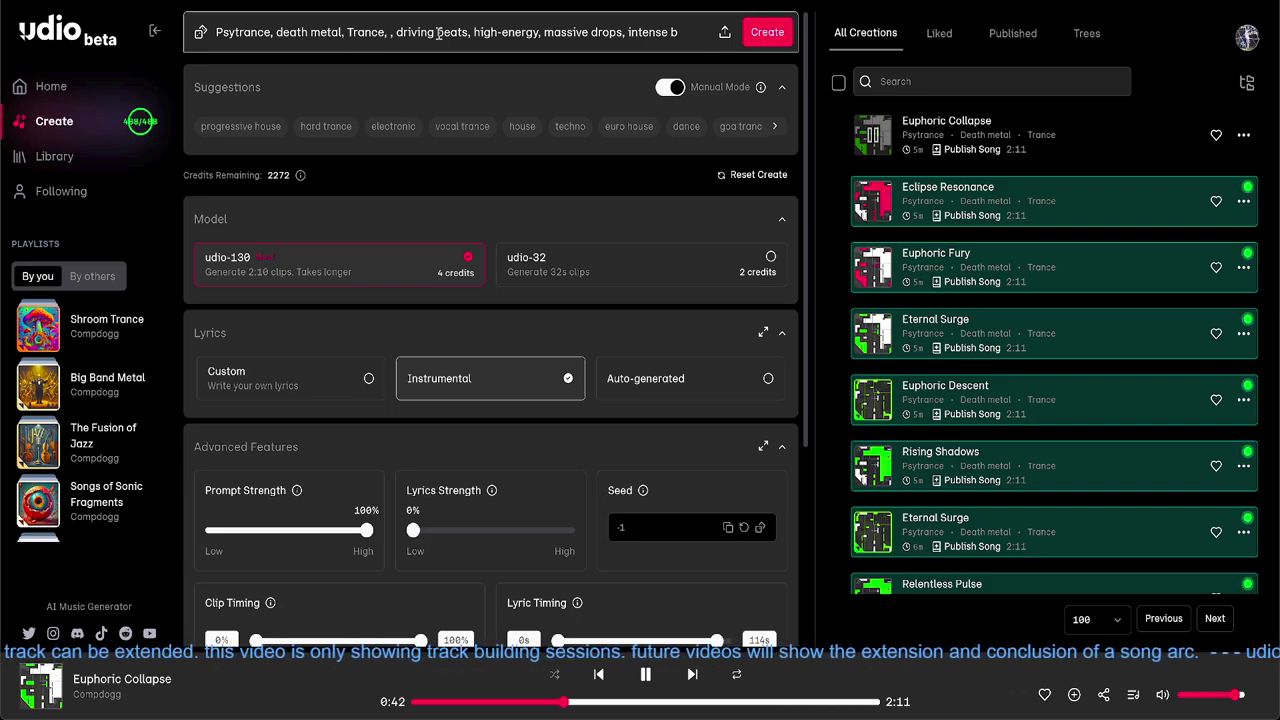
type("Sl")
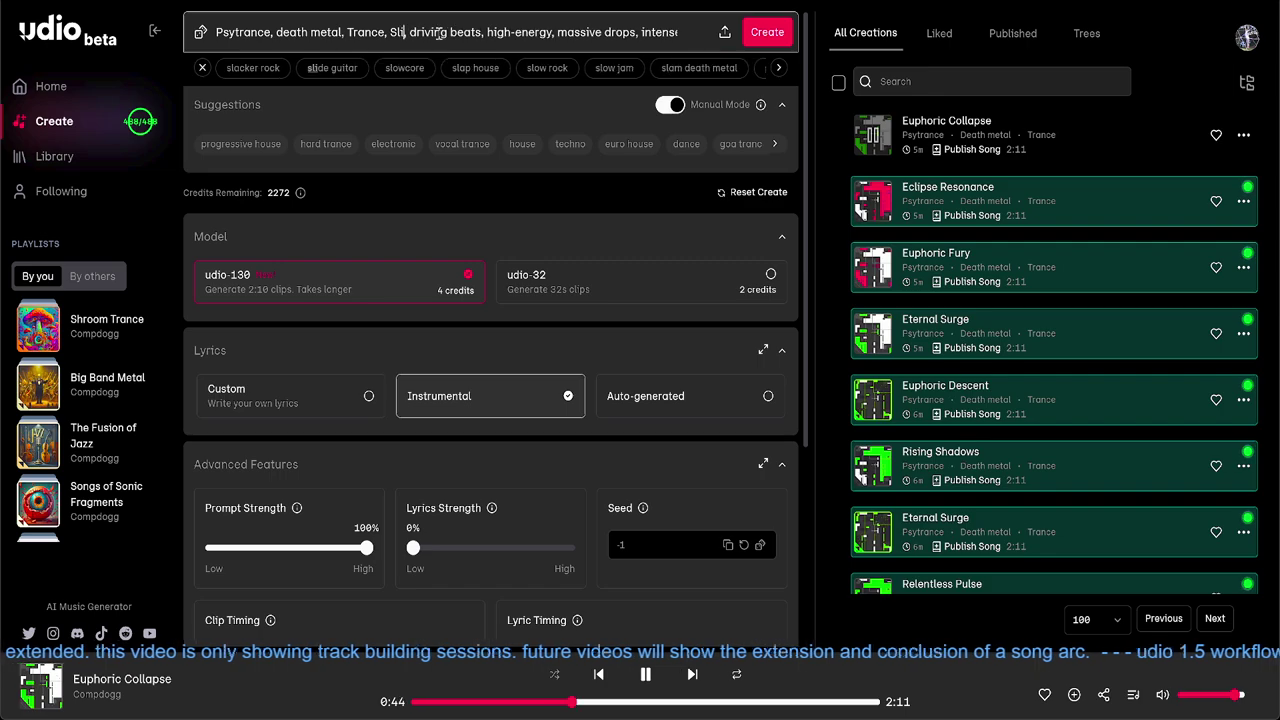
type("it")
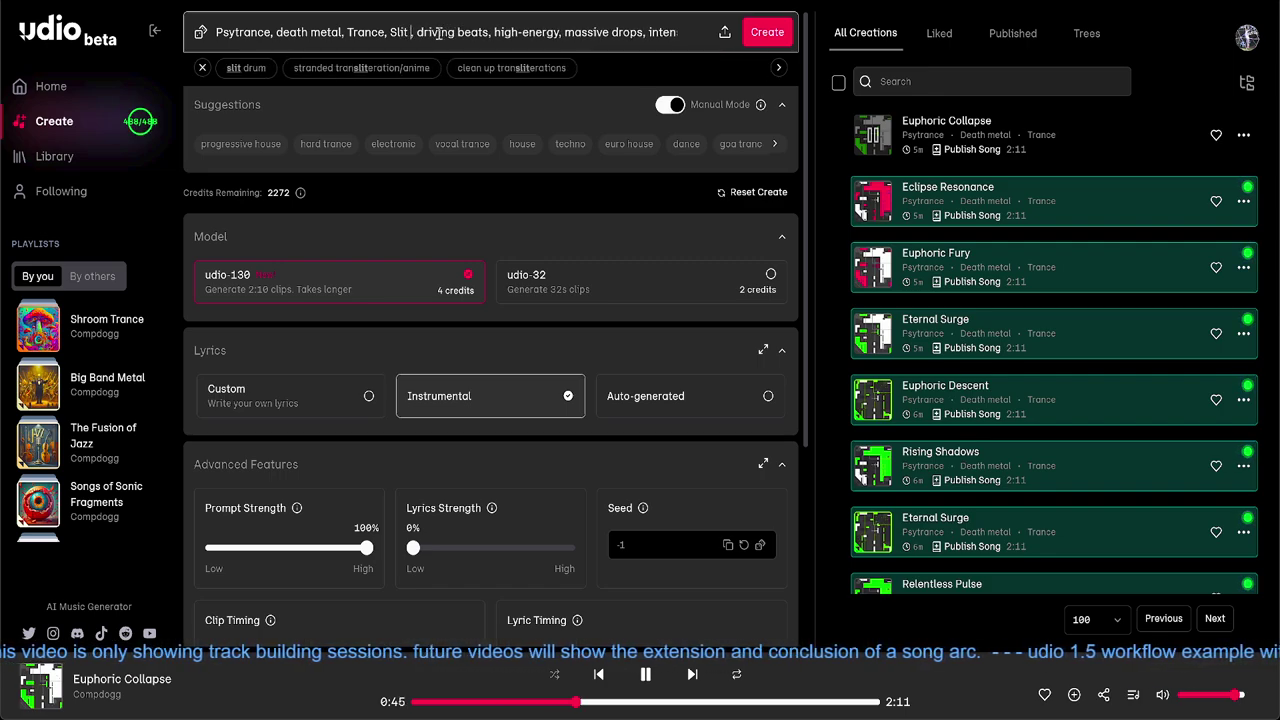
type(" Dru")
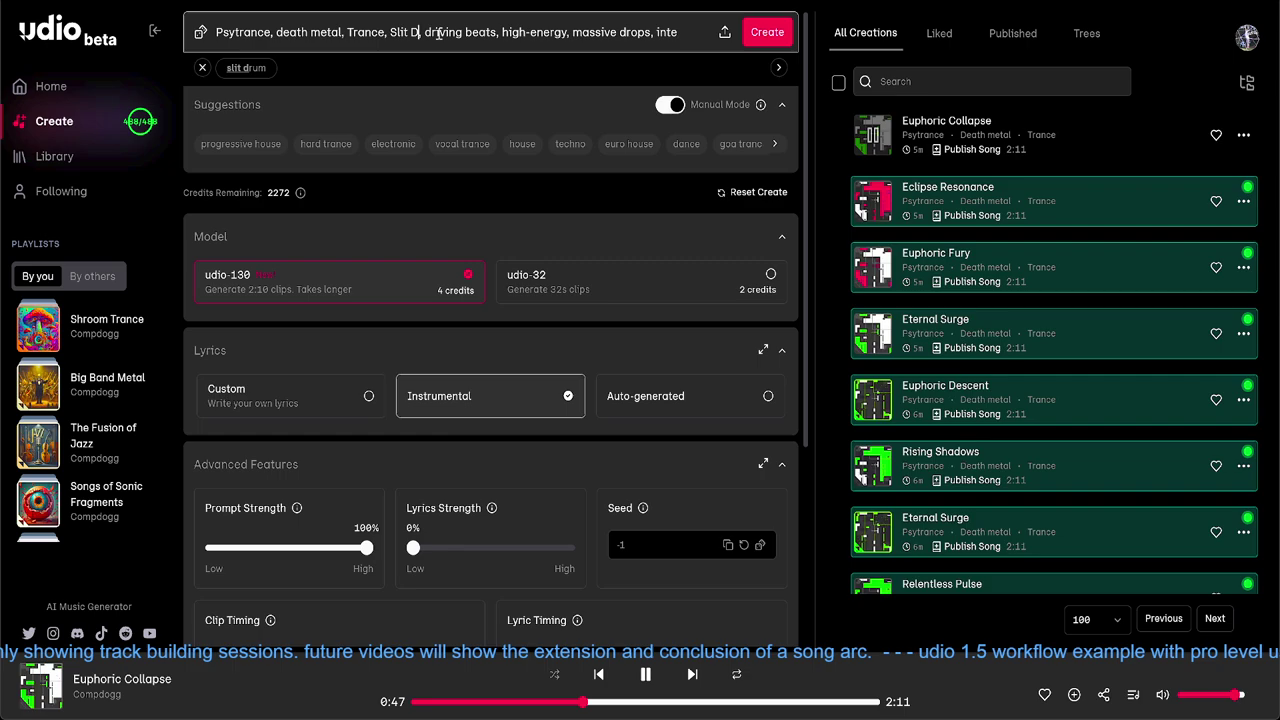
type("m")
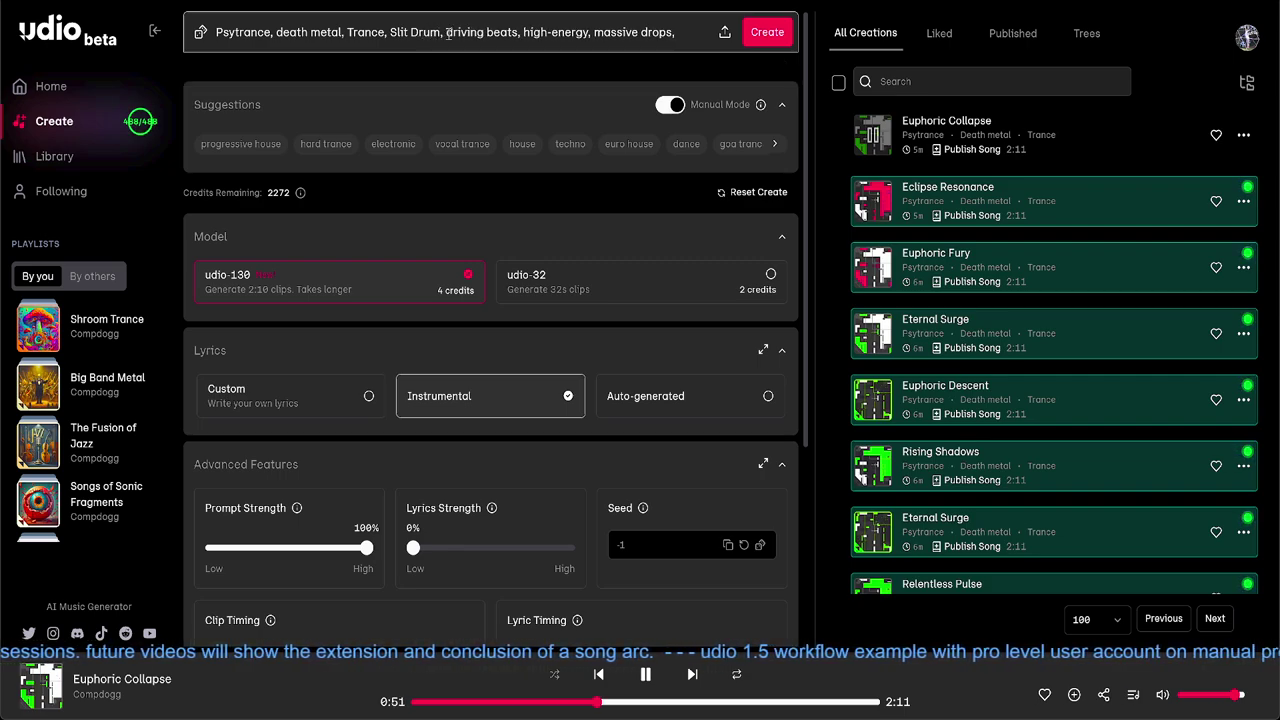
Submit the Slit Drum prompt for generation repeatedly until eight instrumental udio-130 tracks are queued
left_click(759, 36)
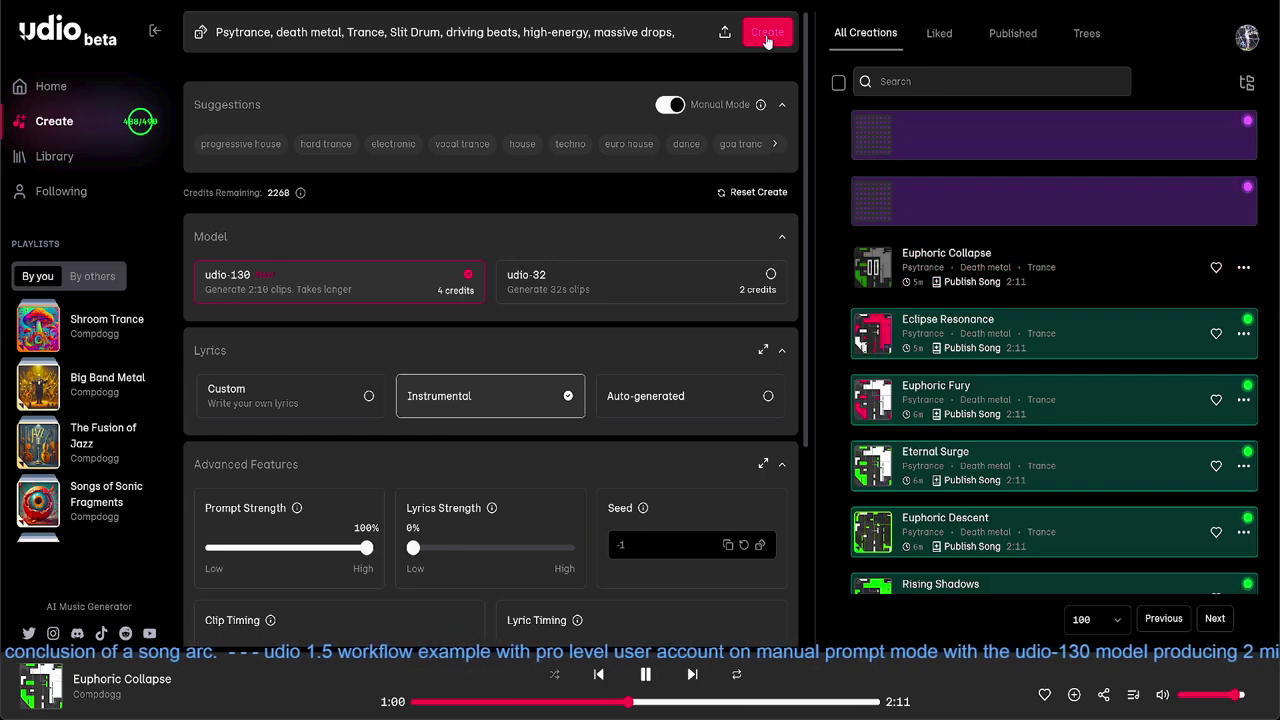
left_click(767, 34)
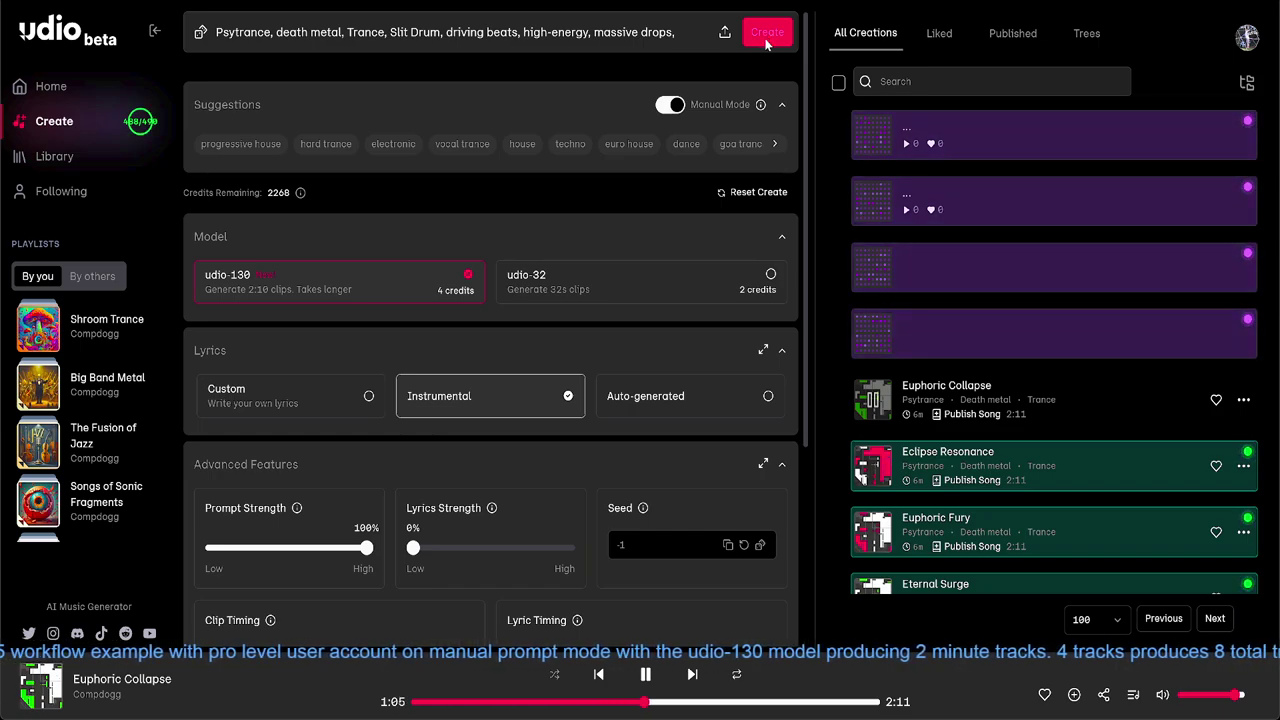
left_click(767, 34)
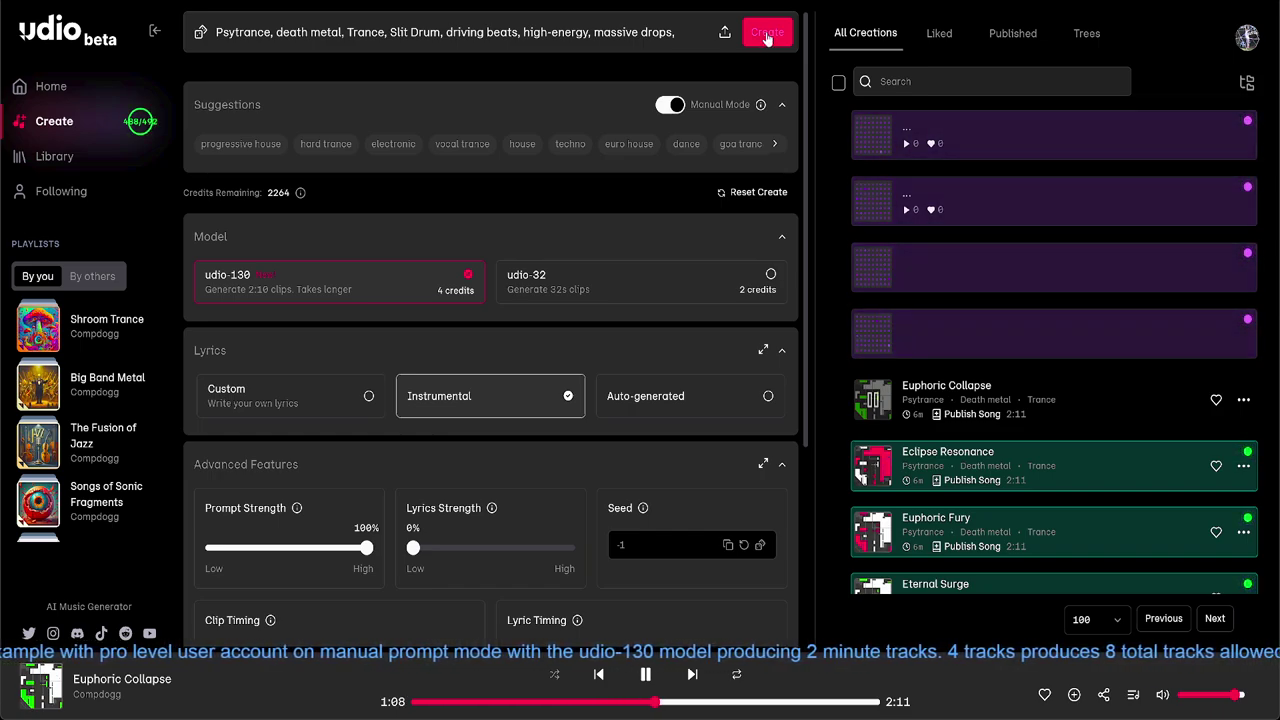
left_click(767, 34)
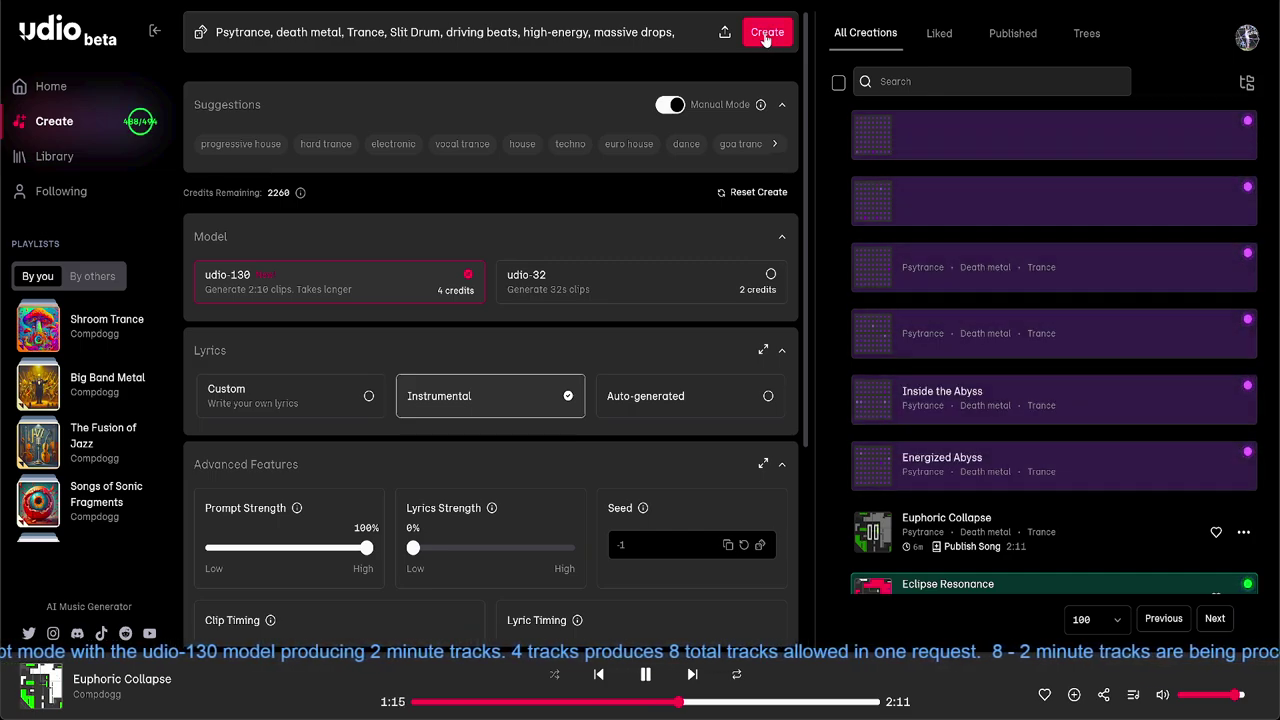
left_click(766, 35)
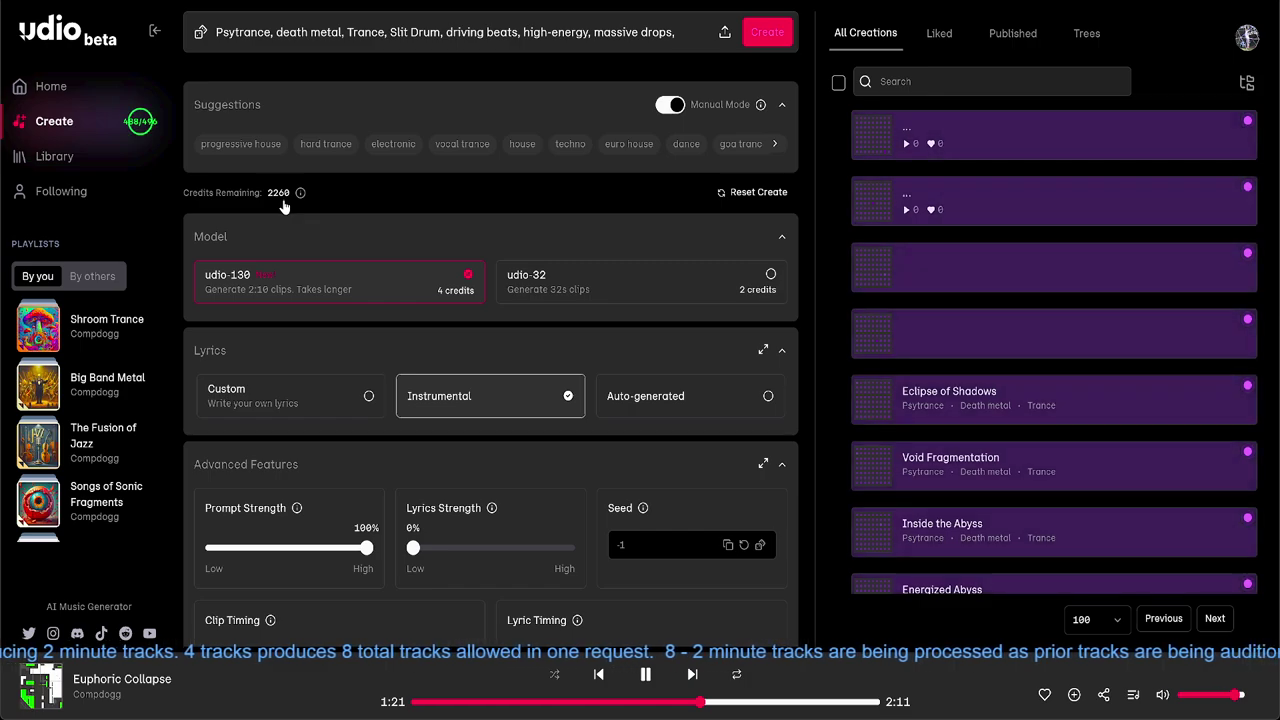
mouse_move(300, 199)
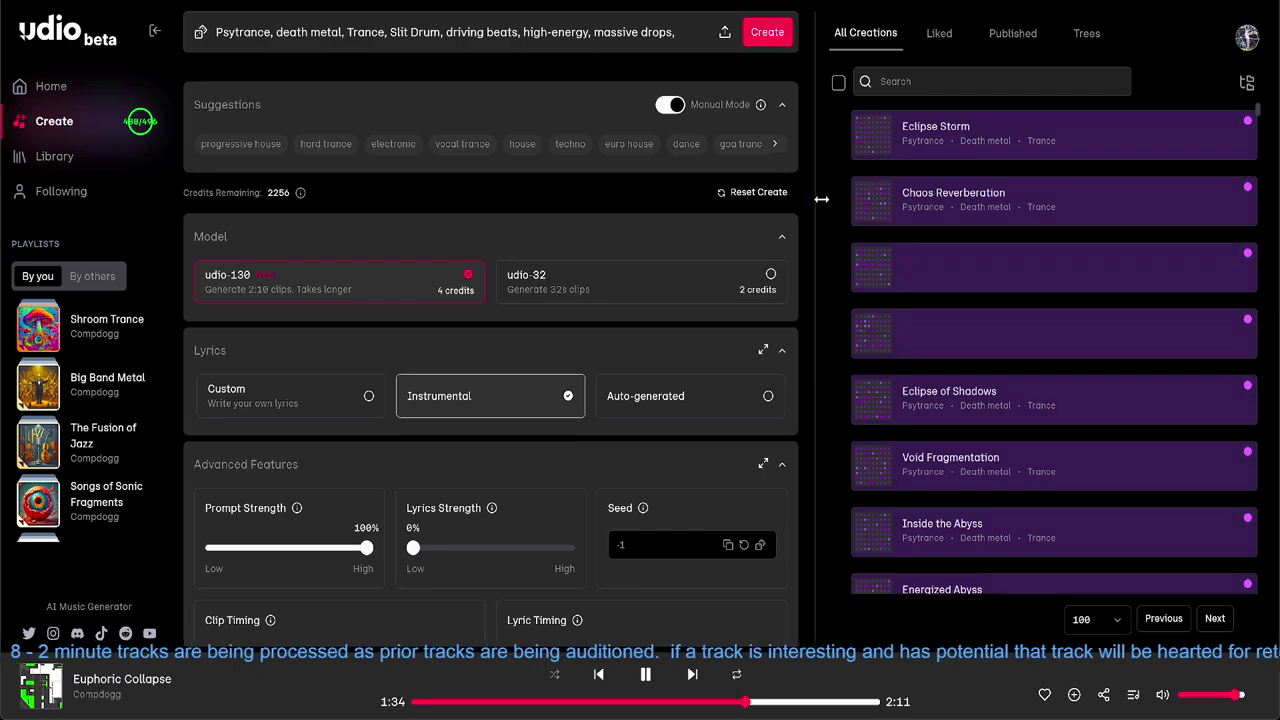
Locate the playing Euphoric Collapse track and the finished Marimba tracks following it in the creations list
scroll(838, 247, "down", 2)
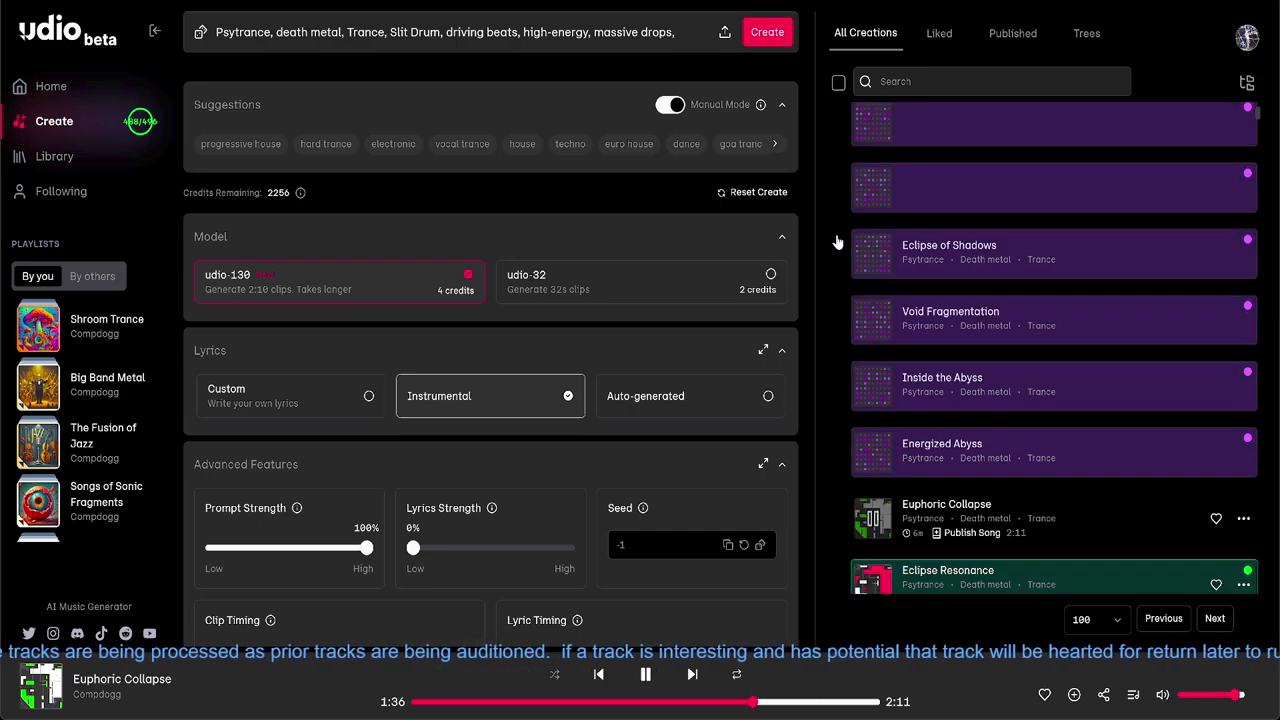
scroll(838, 243, "down", 4)
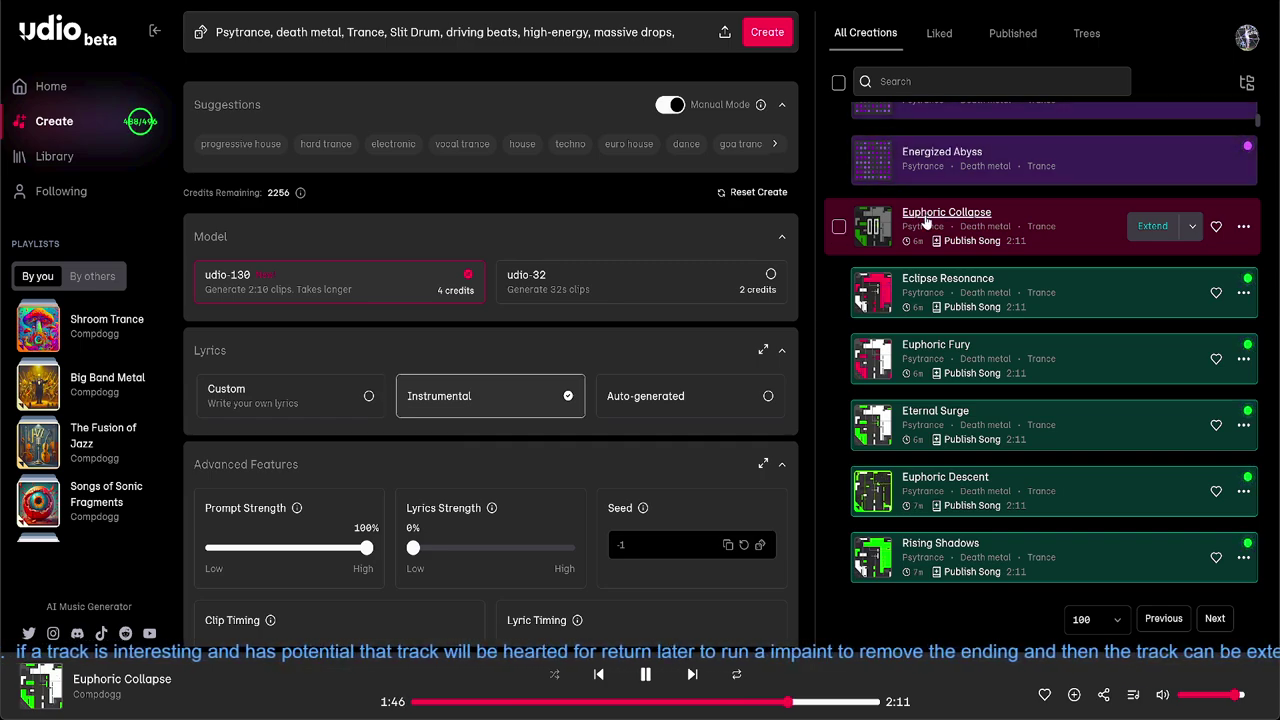
mouse_move(926, 222)
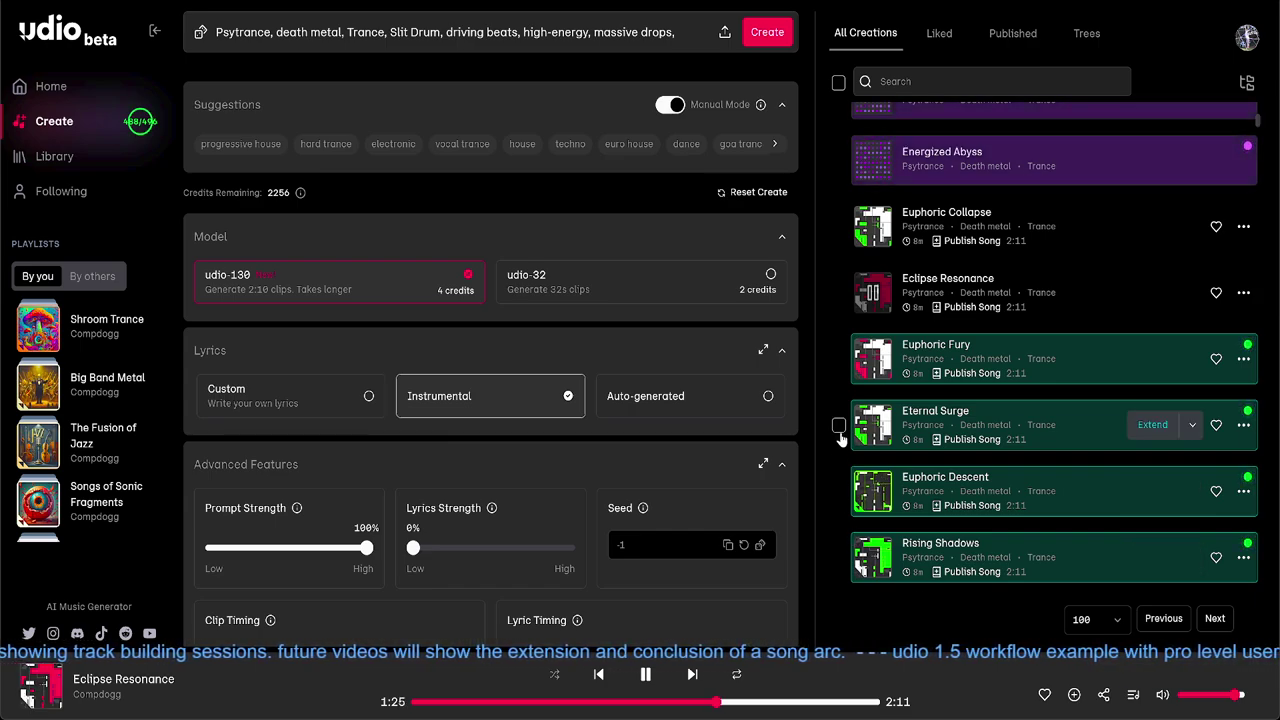
Check the generation progress of the Slit Drum tracks at the start of the creations list against the earlier finished ones
scroll(836, 335, "up", 2)
scroll(836, 326, "up", 3)
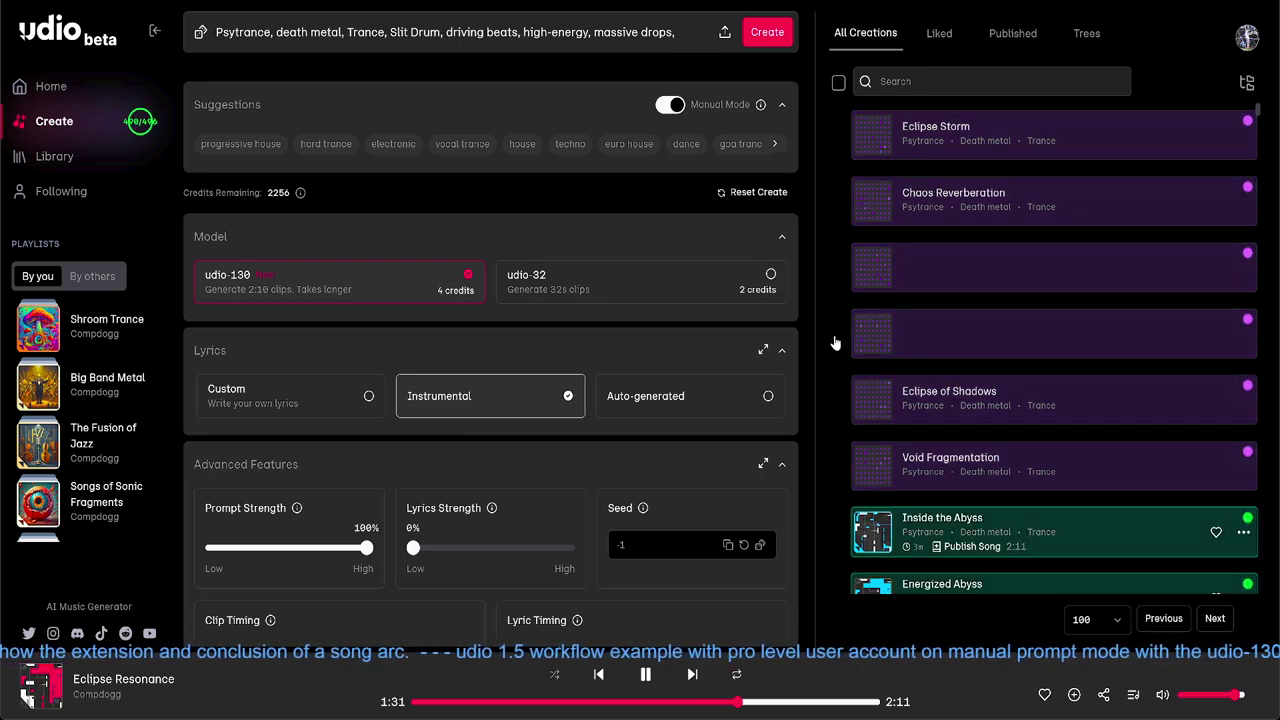
scroll(843, 488, "down", 4)
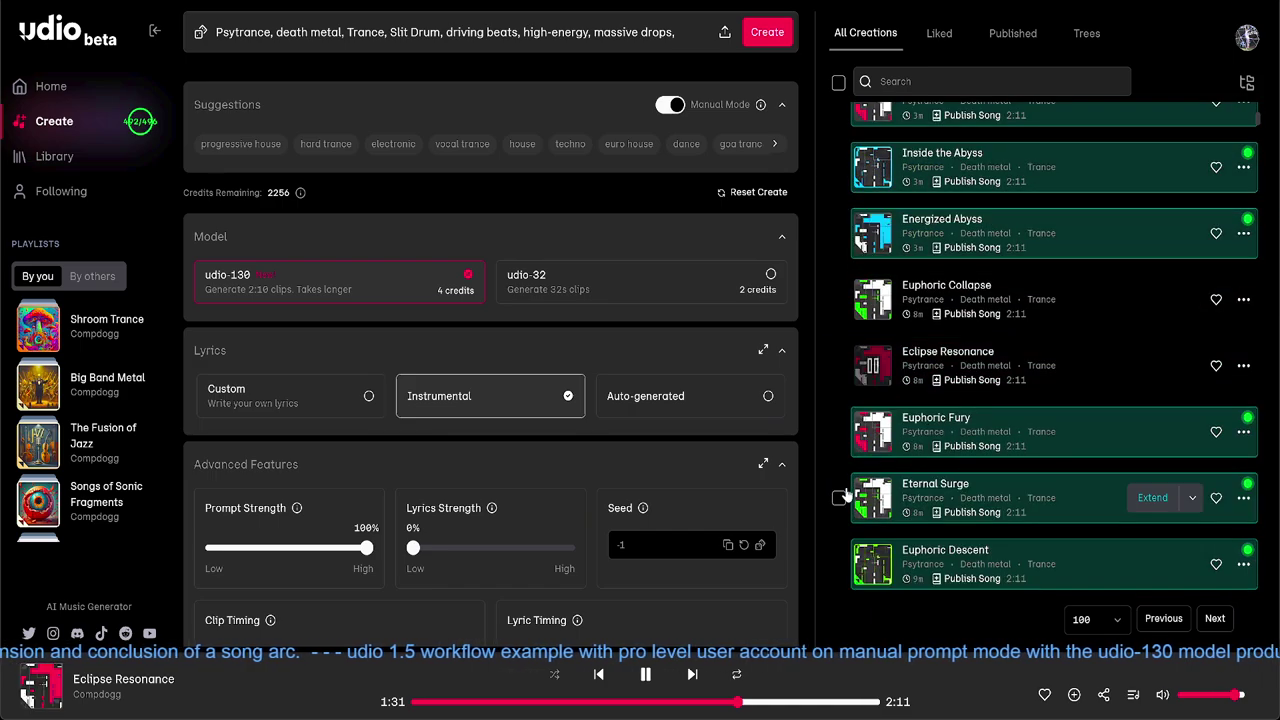
scroll(852, 455, "up", 4)
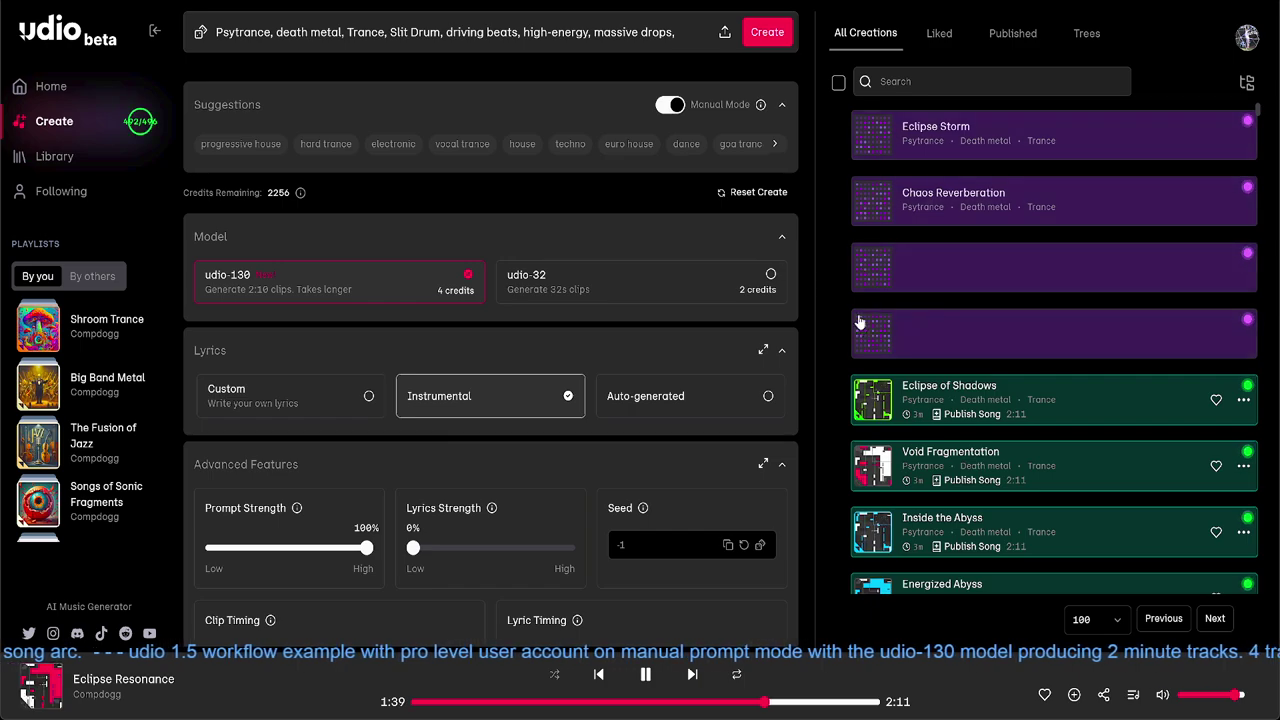
scroll(843, 440, "down", 3)
scroll(833, 420, "up", 3)
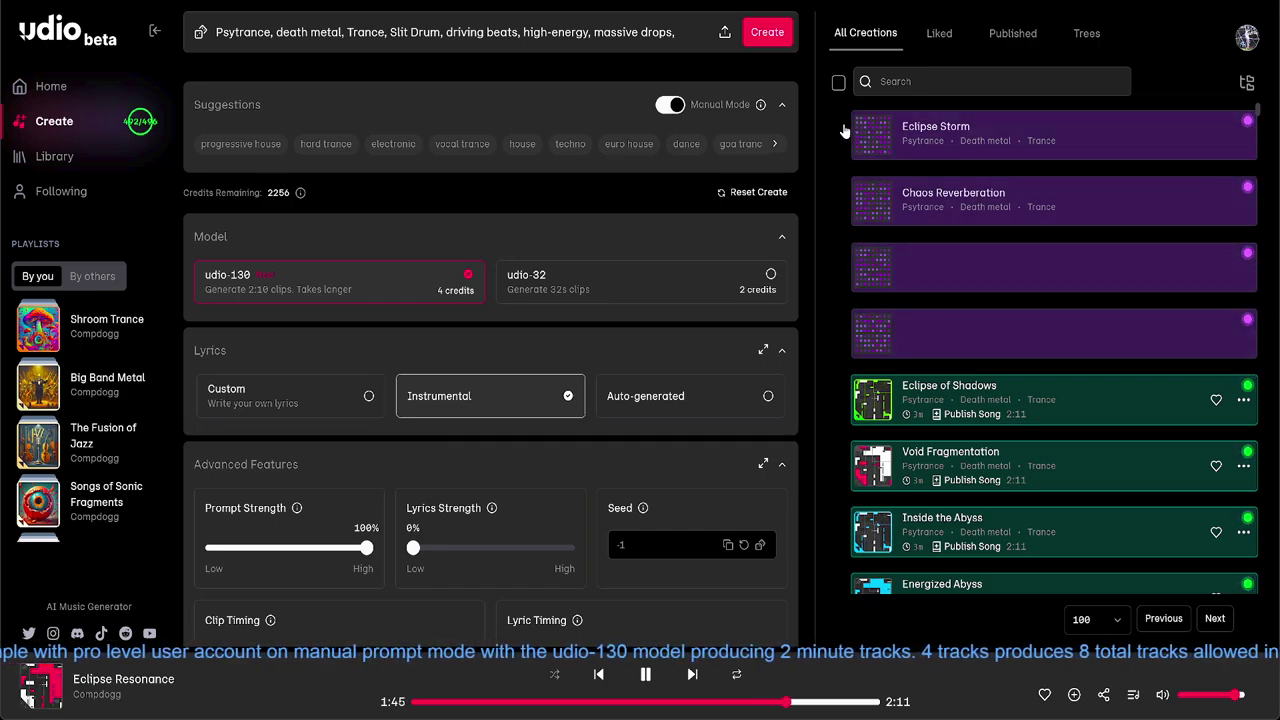
scroll(845, 189, "down", 2)
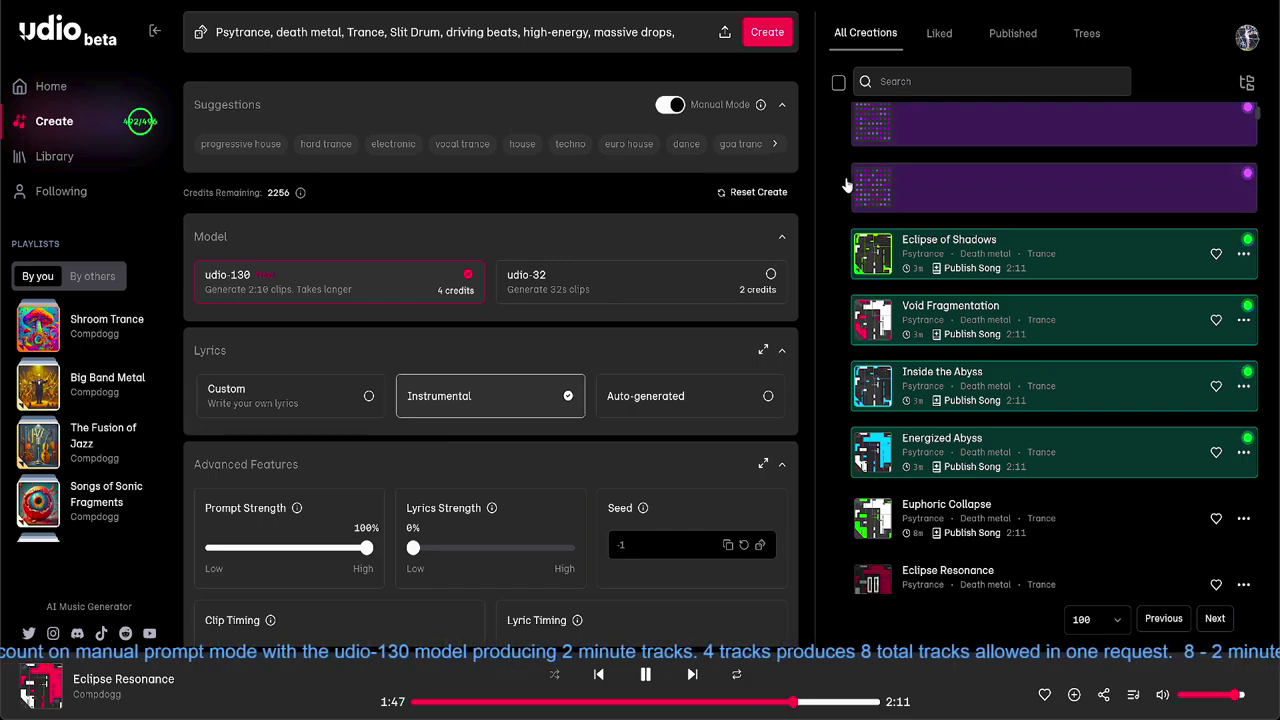
scroll(846, 200, "up", 2)
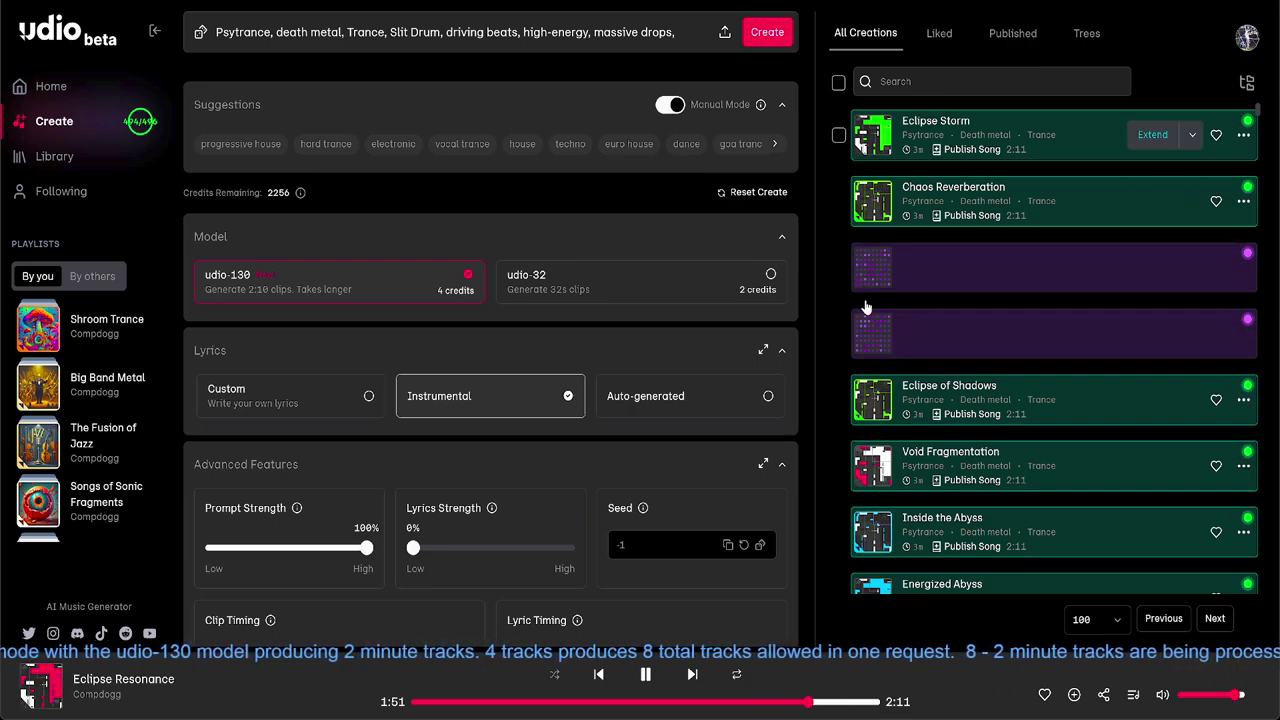
Return to the newest creations and play the finished Eclipse Storm track
scroll(838, 428, "down", 5)
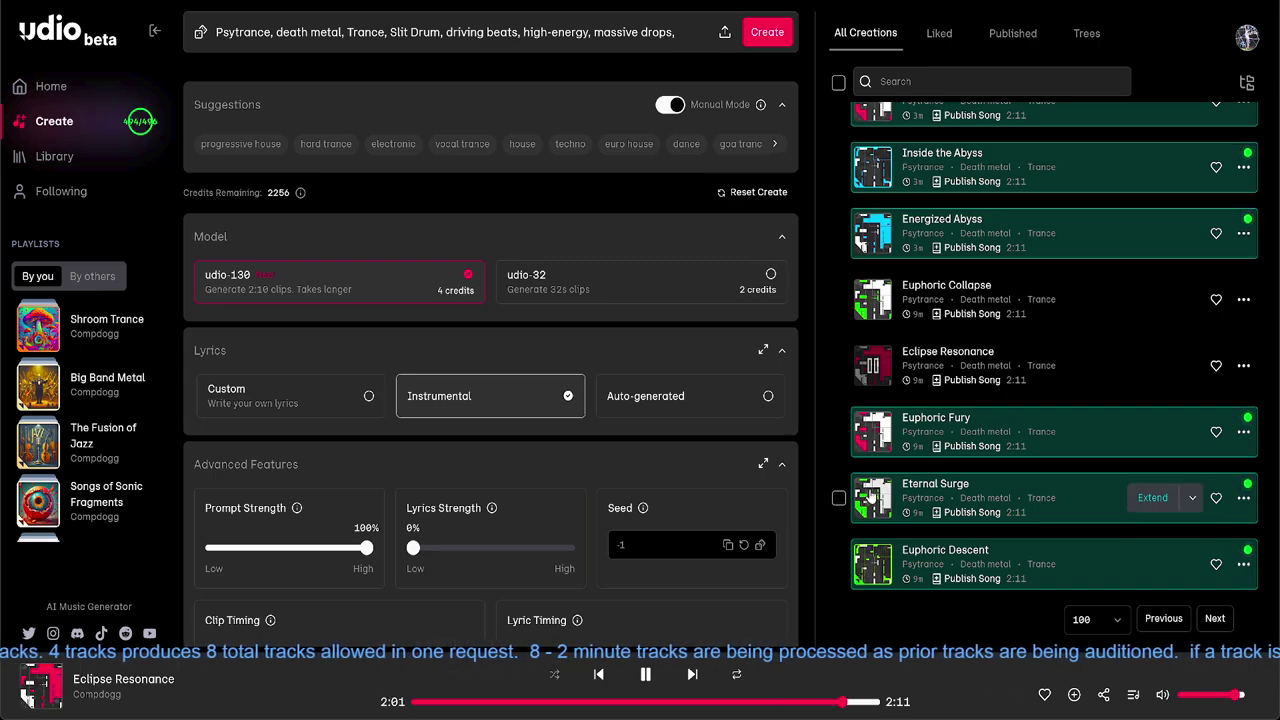
scroll(1150, 370, "up", 3)
scroll(838, 336, "up", 2)
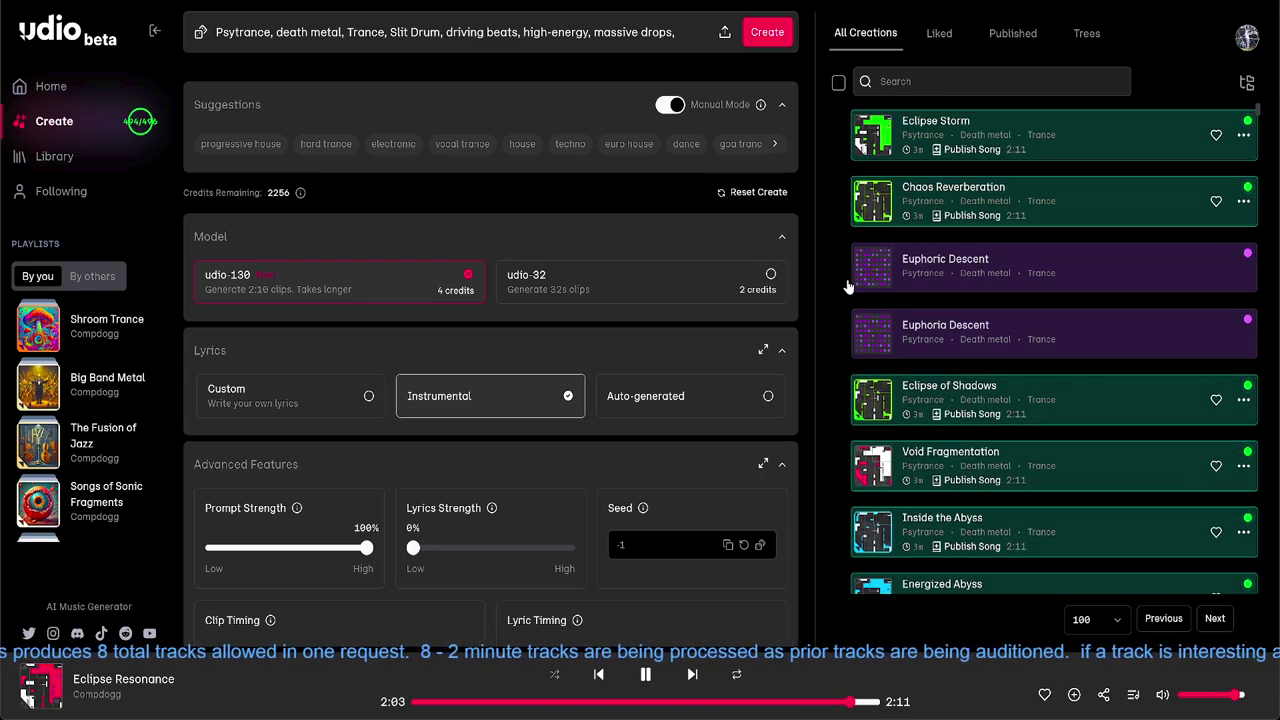
left_click(873, 143)
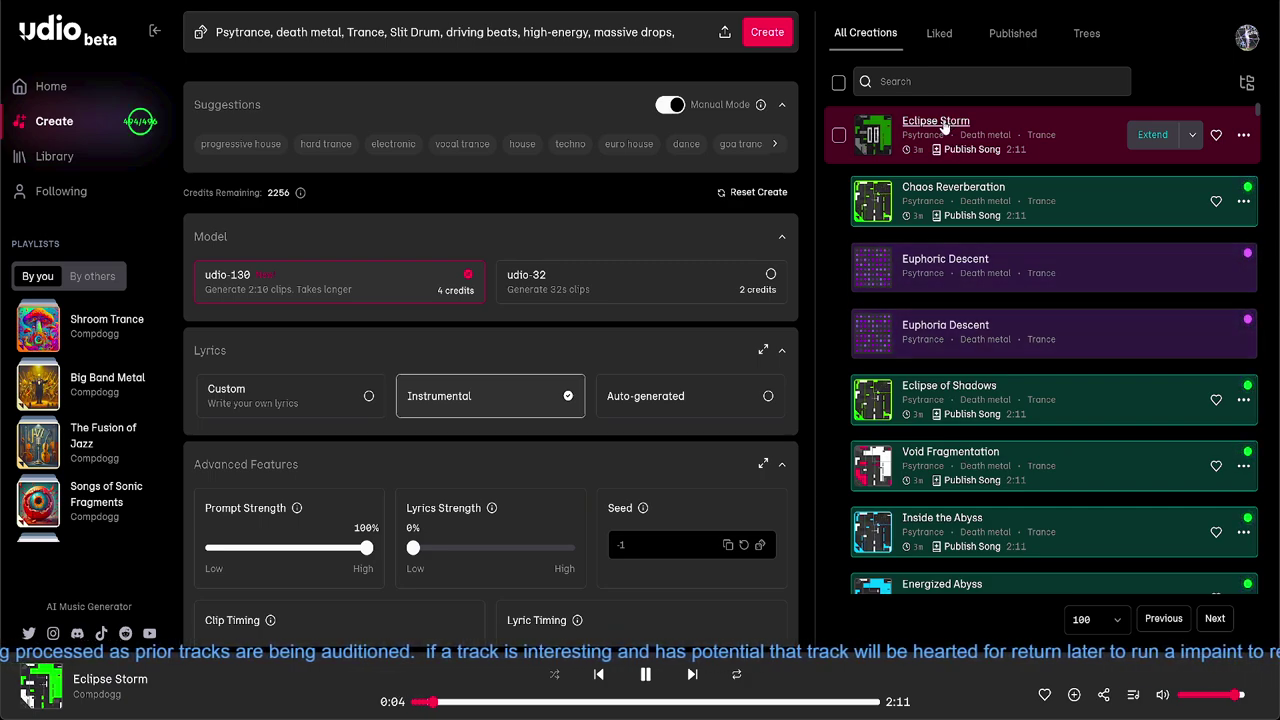
mouse_move(945, 127)
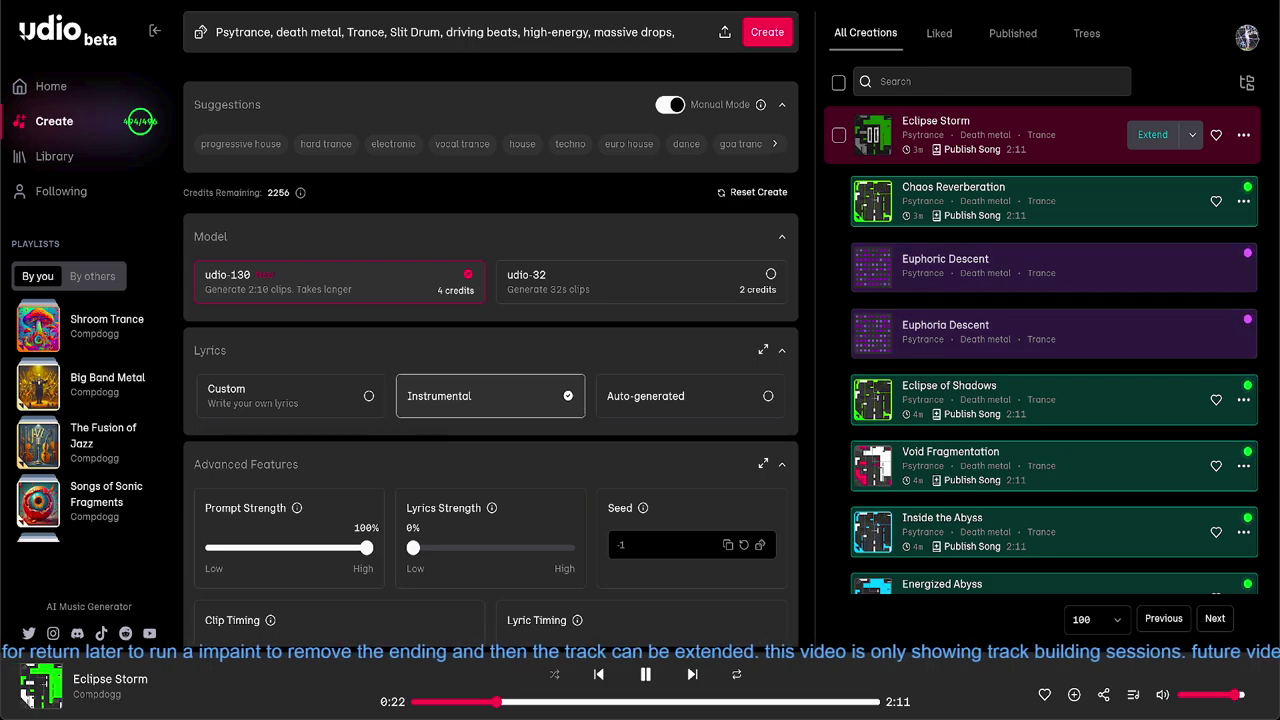
Replace "Slit Drum" in the prompt with "Steel Pan", keeping the terms around it
left_click(436, 51)
key("BackSpace")
key("BackSpace")
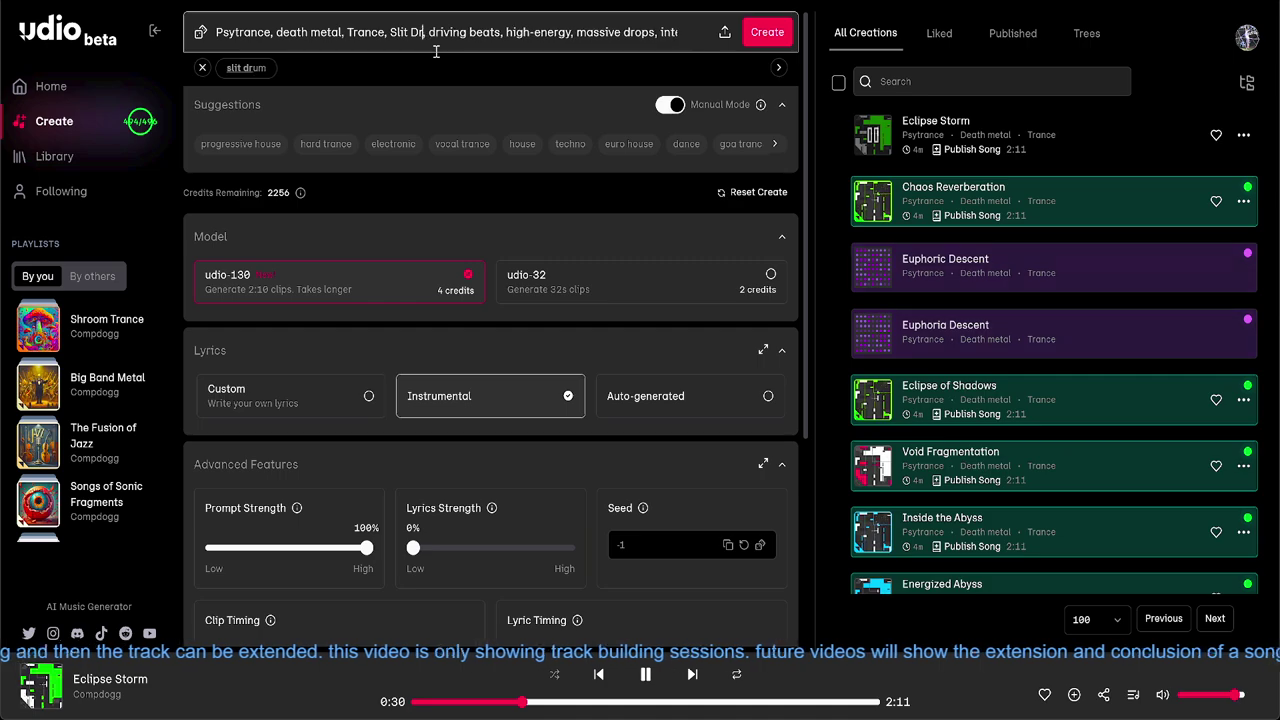
key("BackSpace")
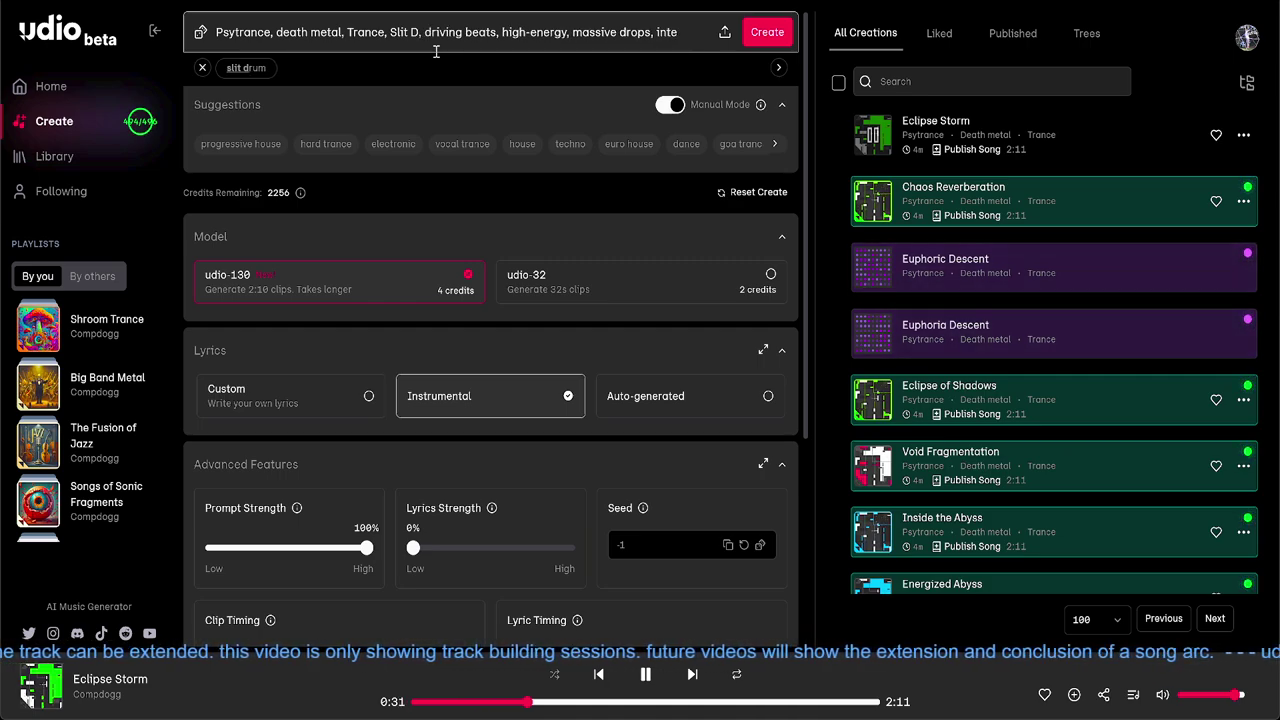
key("BackSpace")
key("BackSpace")
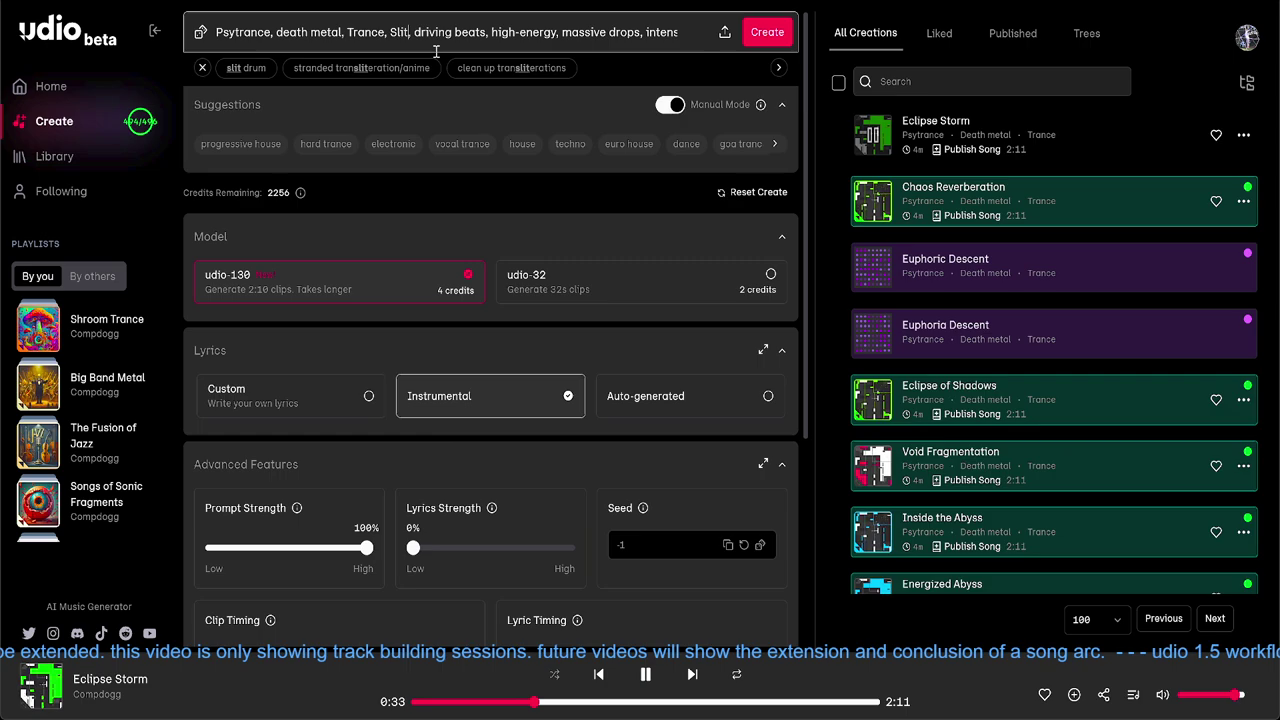
key("BackSpace")
key("BackSpace")
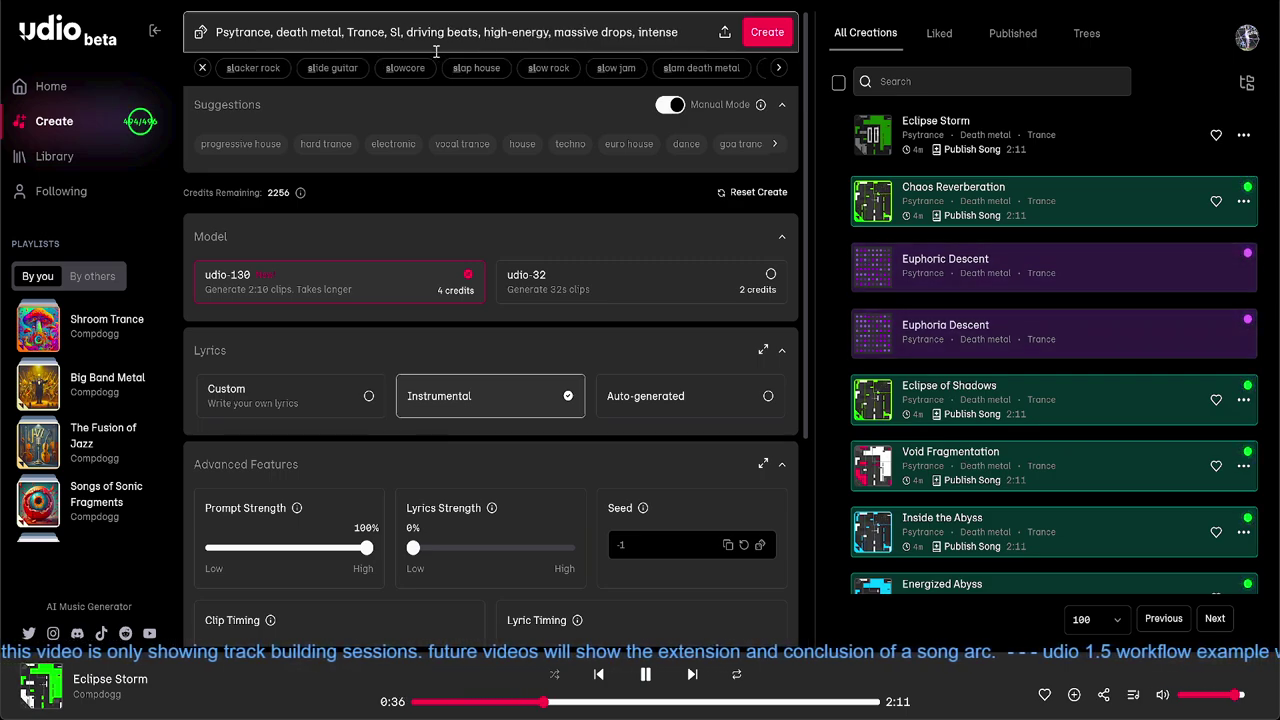
key("BackSpace")
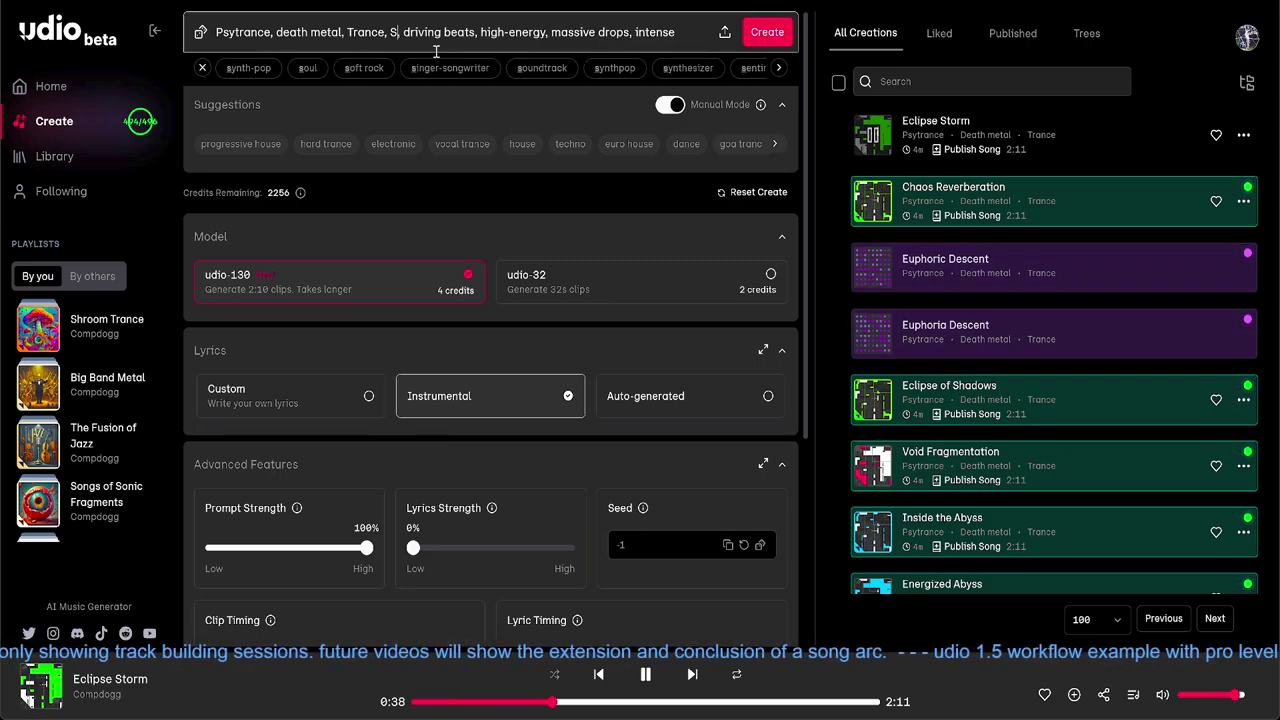
type("te")
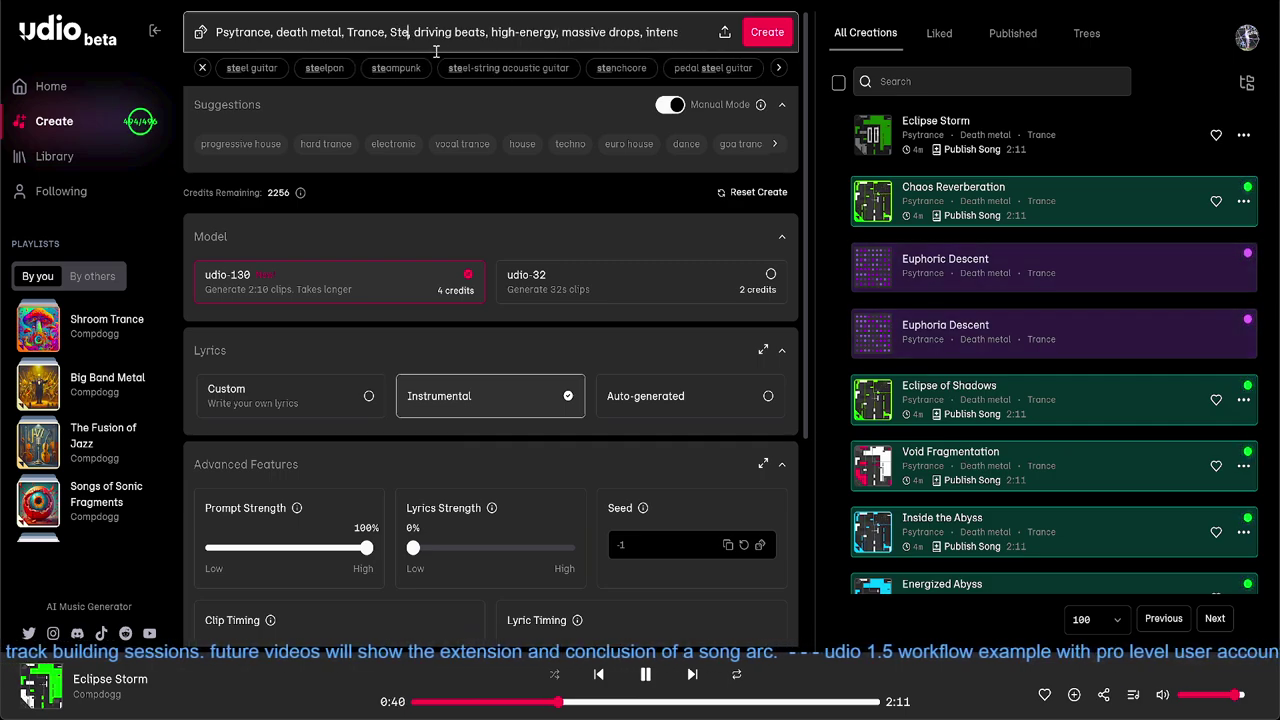
type("el")
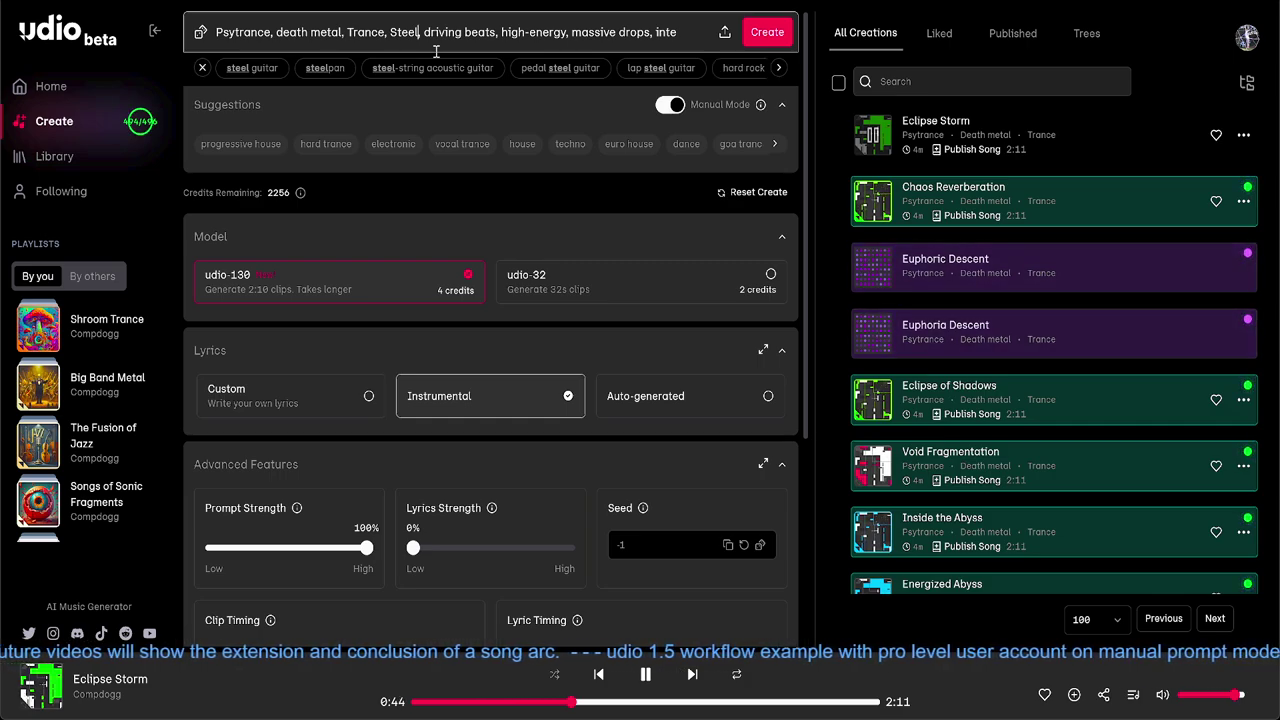
type(" F")
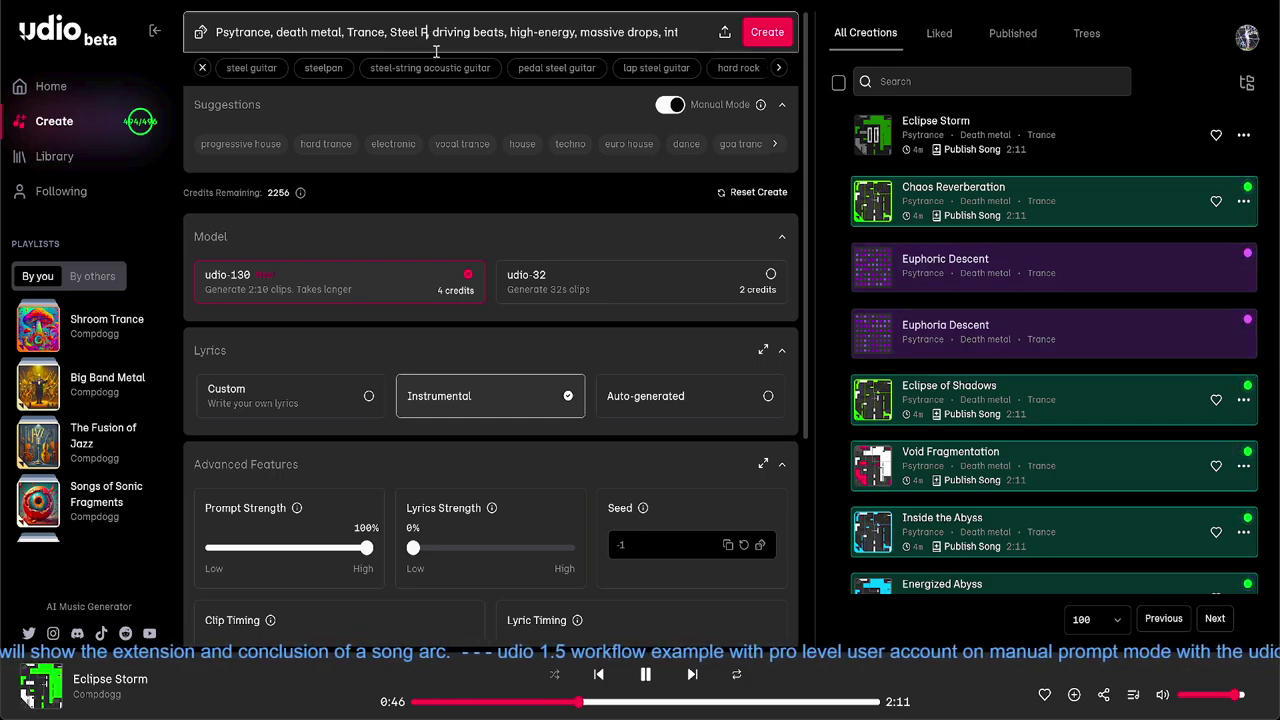
type("an")
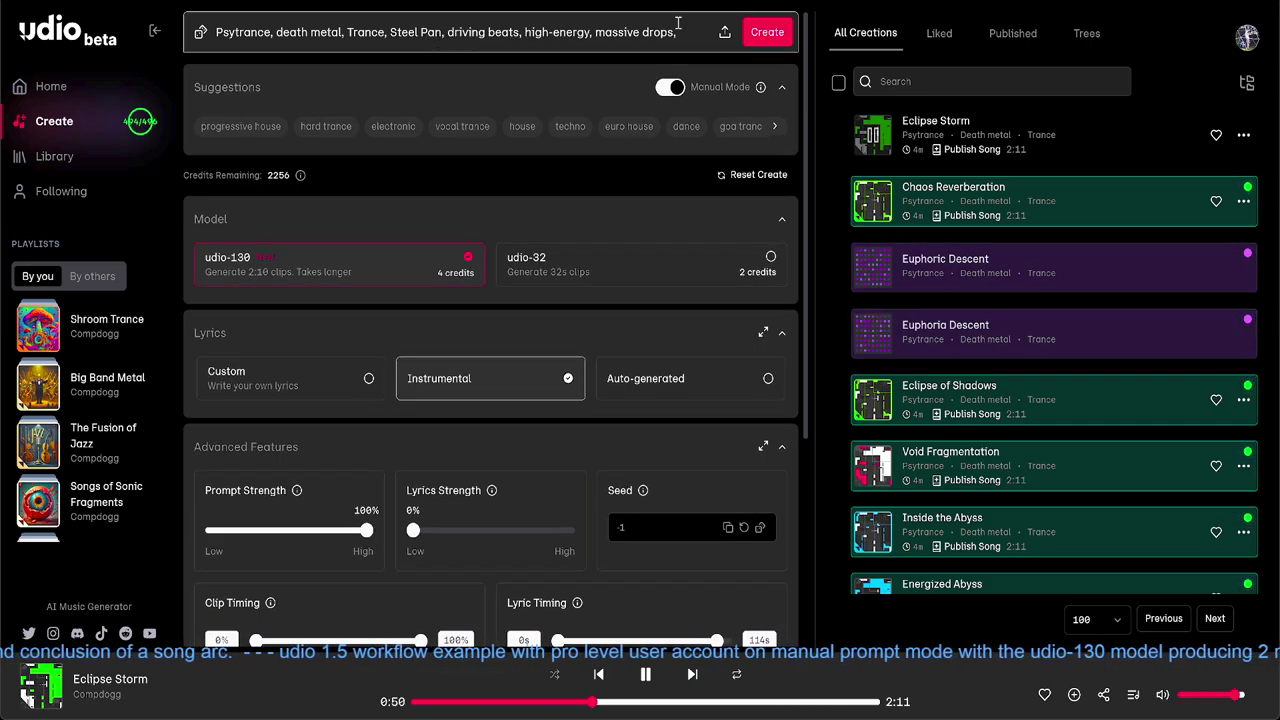
Submit the Steel Pan prompt for generation three times to queue six instrumental udio-130 tracks
left_click(774, 40)
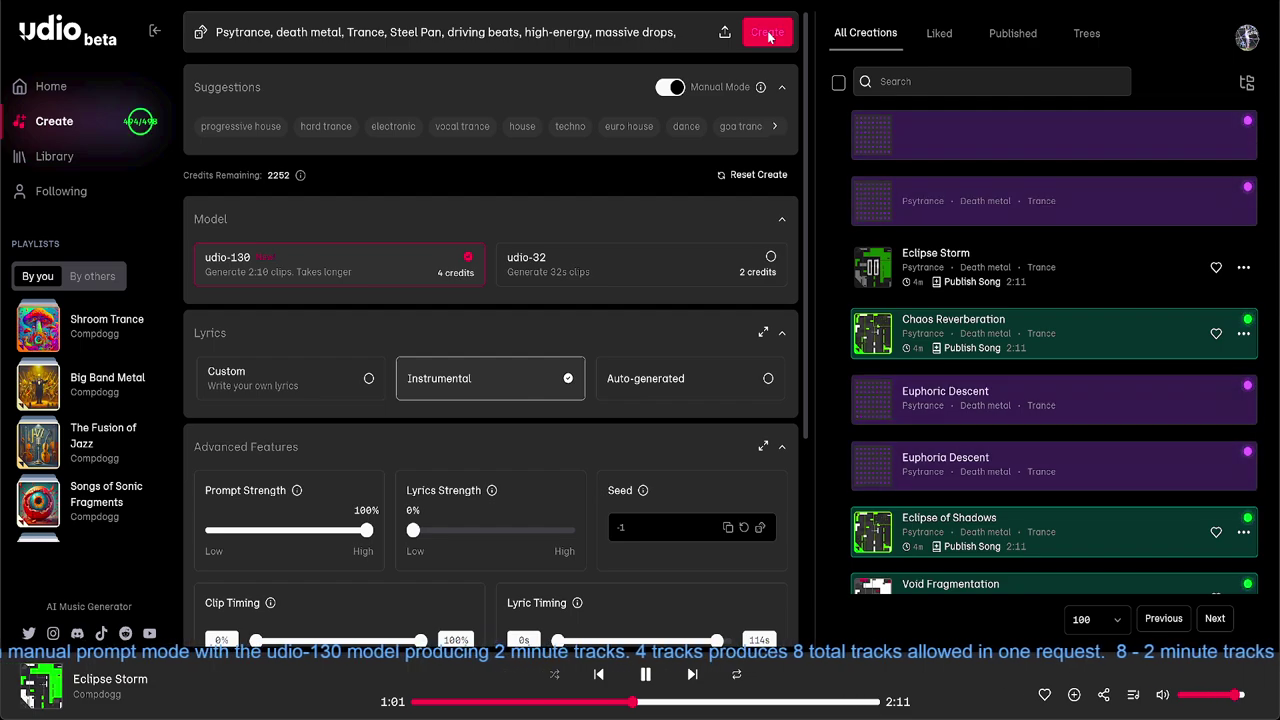
left_click(768, 33)
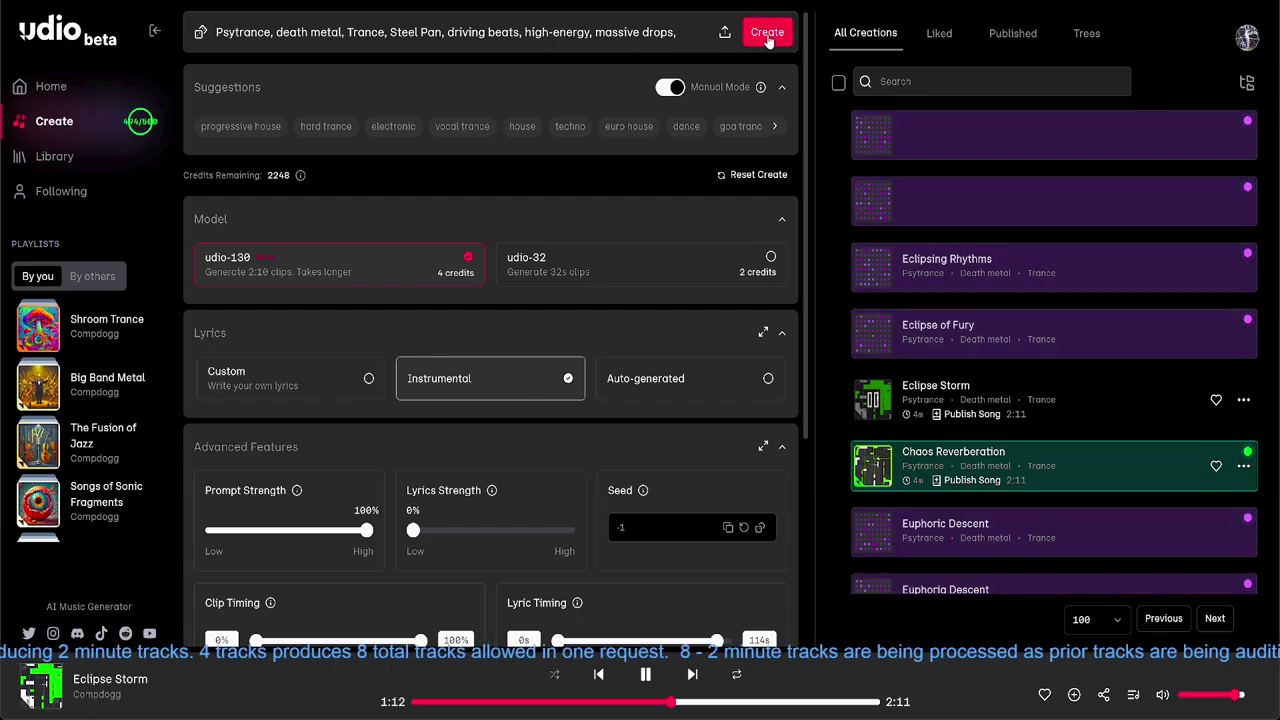
left_click(767, 36)
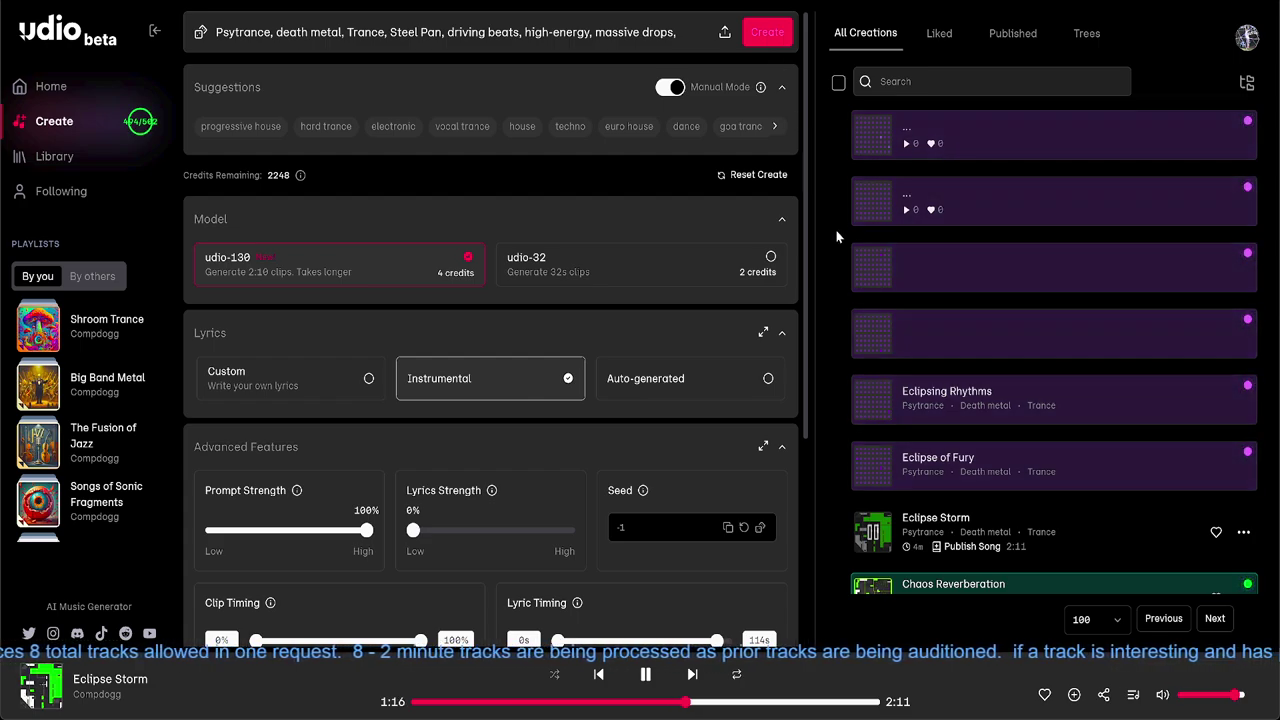
Review the creations list for the queued Steel Pan tracks and the finished Slit Drum tracks around the playing Eclipse Storm
scroll(837, 242, "down", 3)
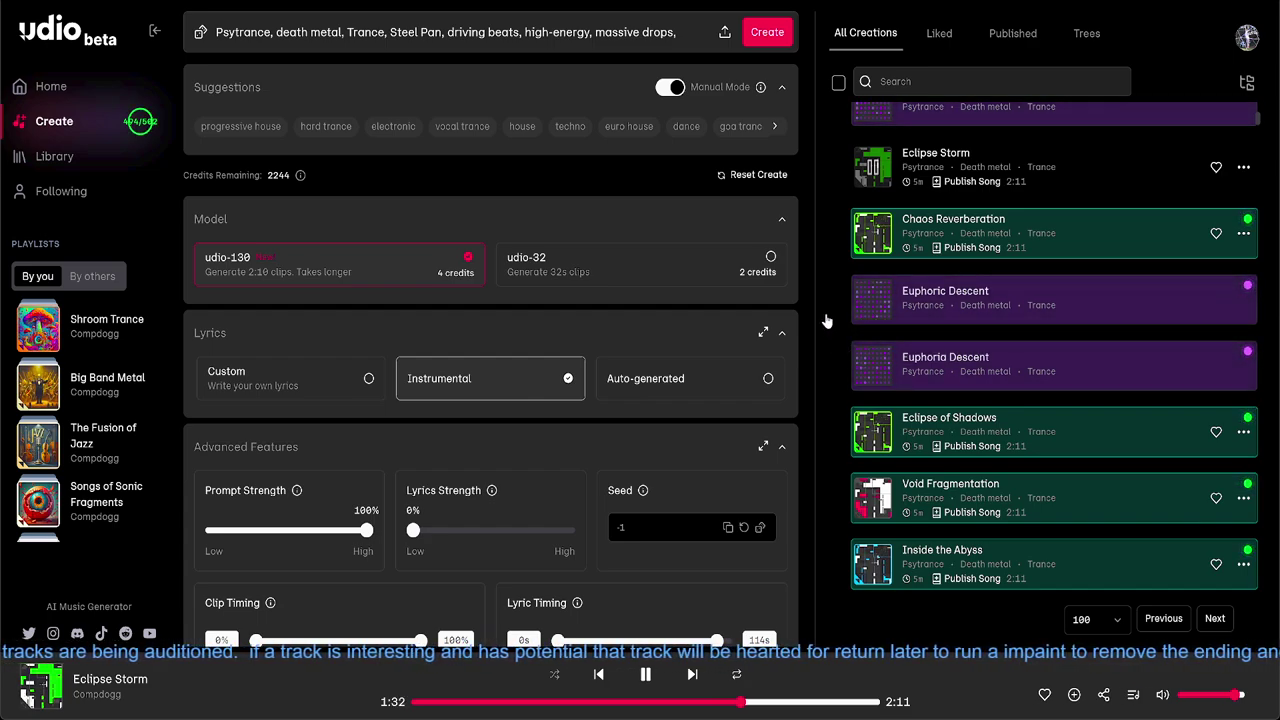
scroll(829, 316, "up", 3)
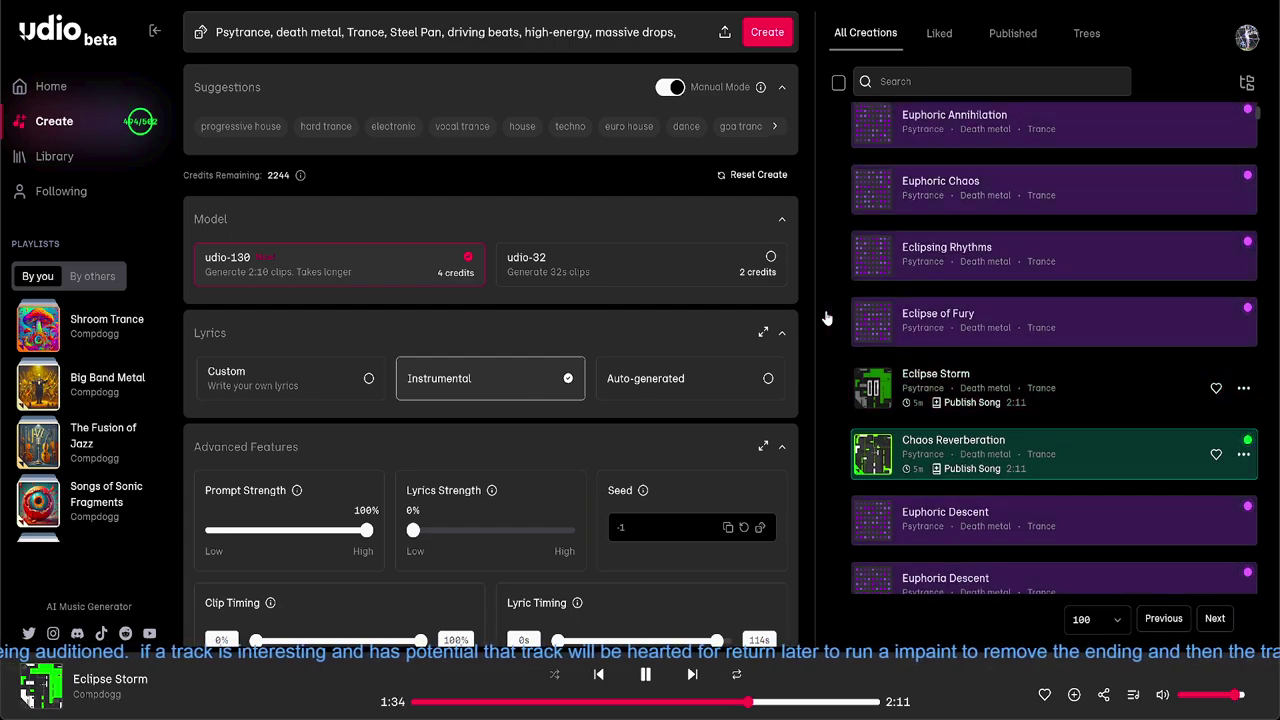
scroll(828, 300, "up", 2)
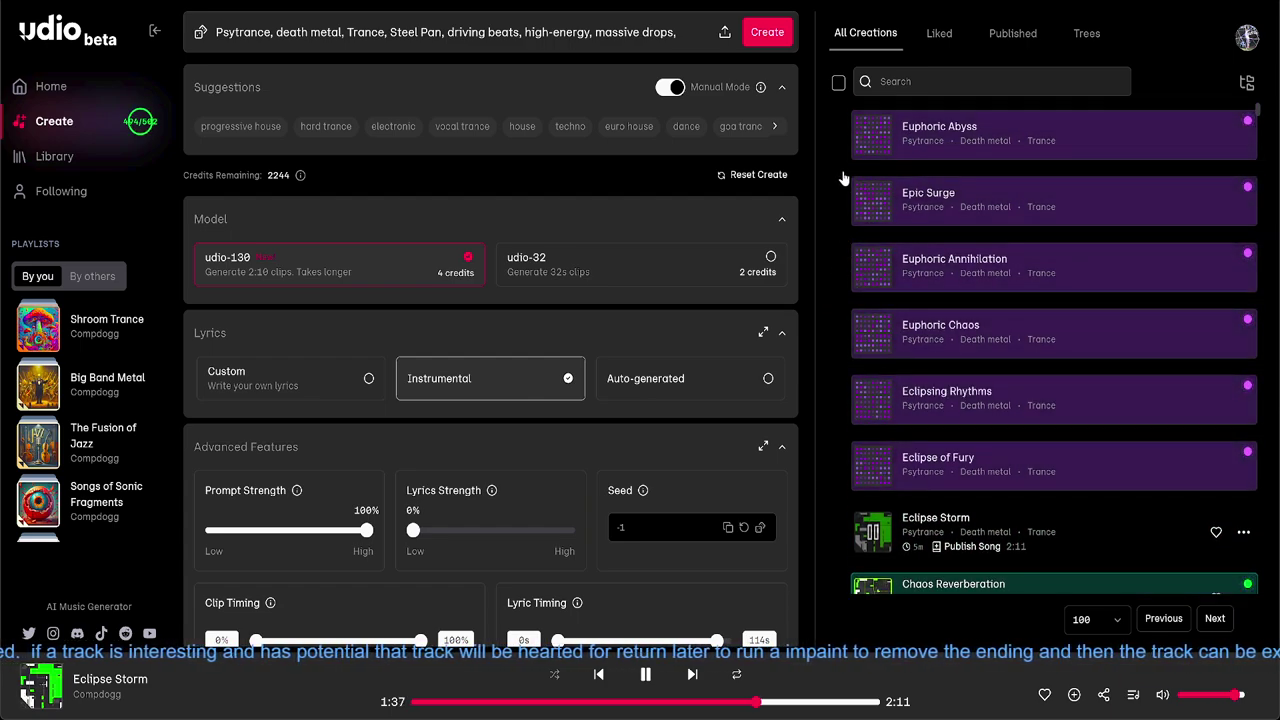
scroll(829, 255, "down", 3)
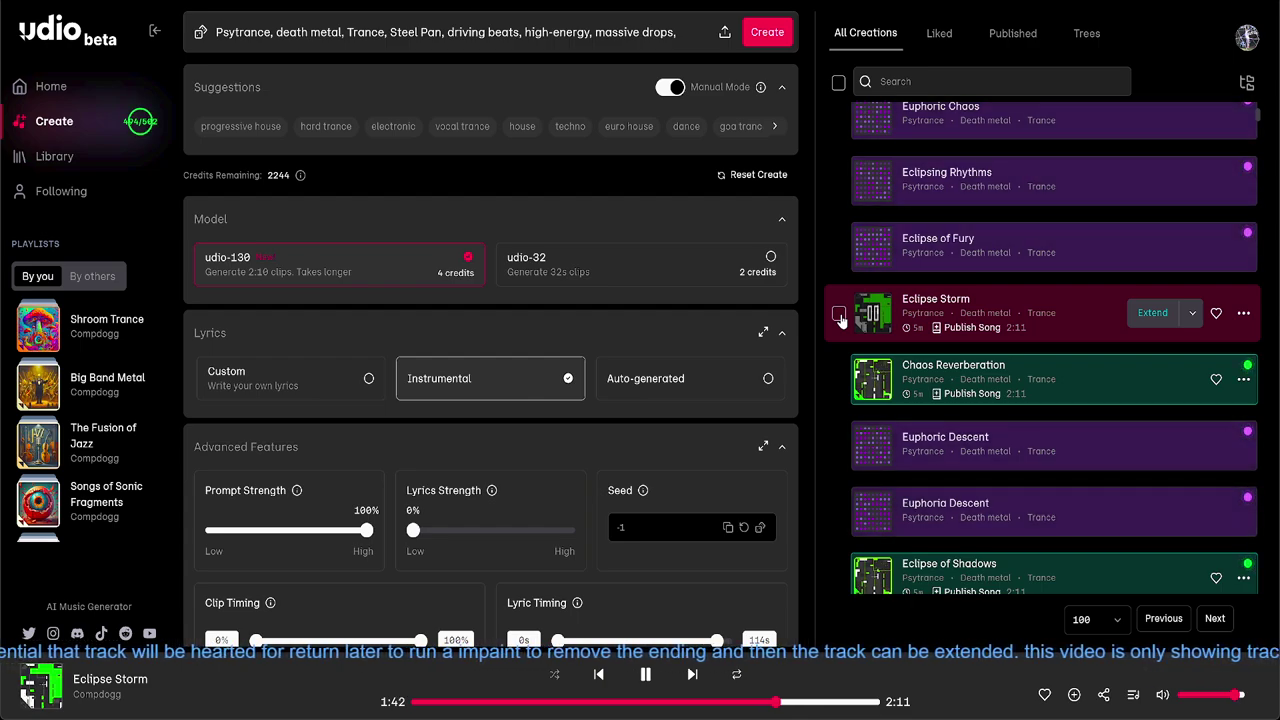
scroll(840, 318, "down", 1)
scroll(840, 318, "down", 1)
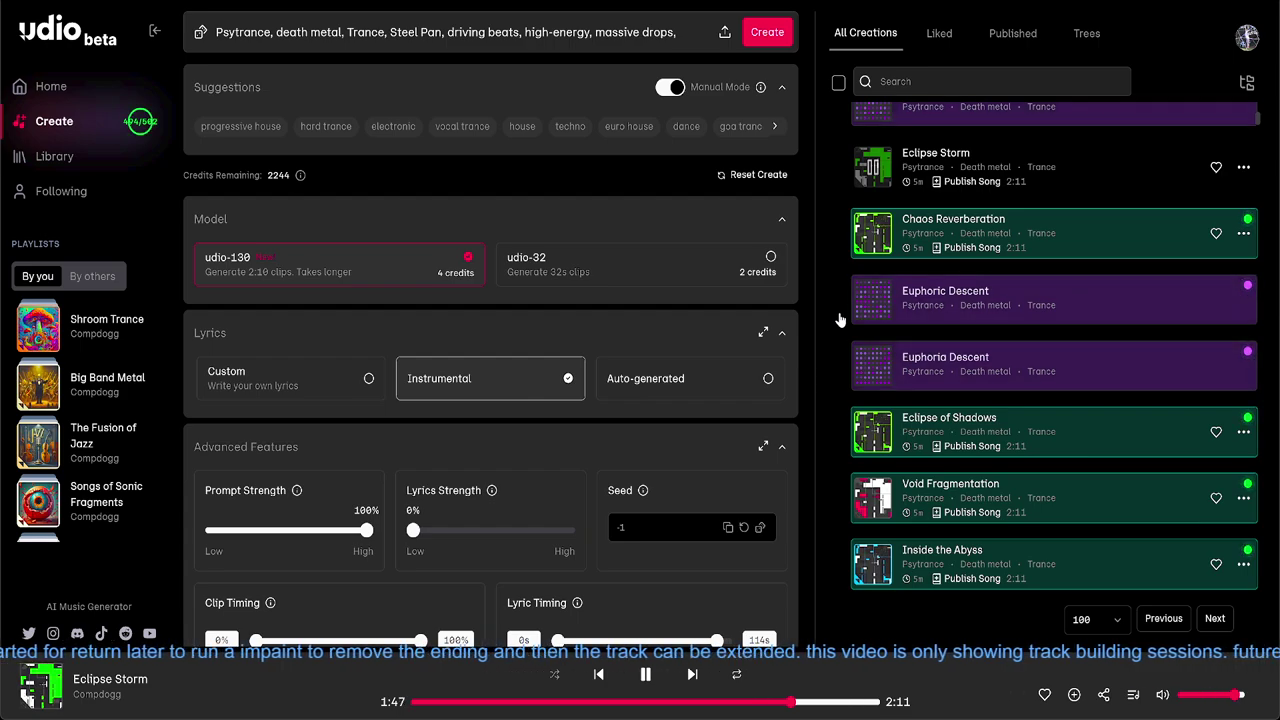
scroll(840, 318, "down", 1)
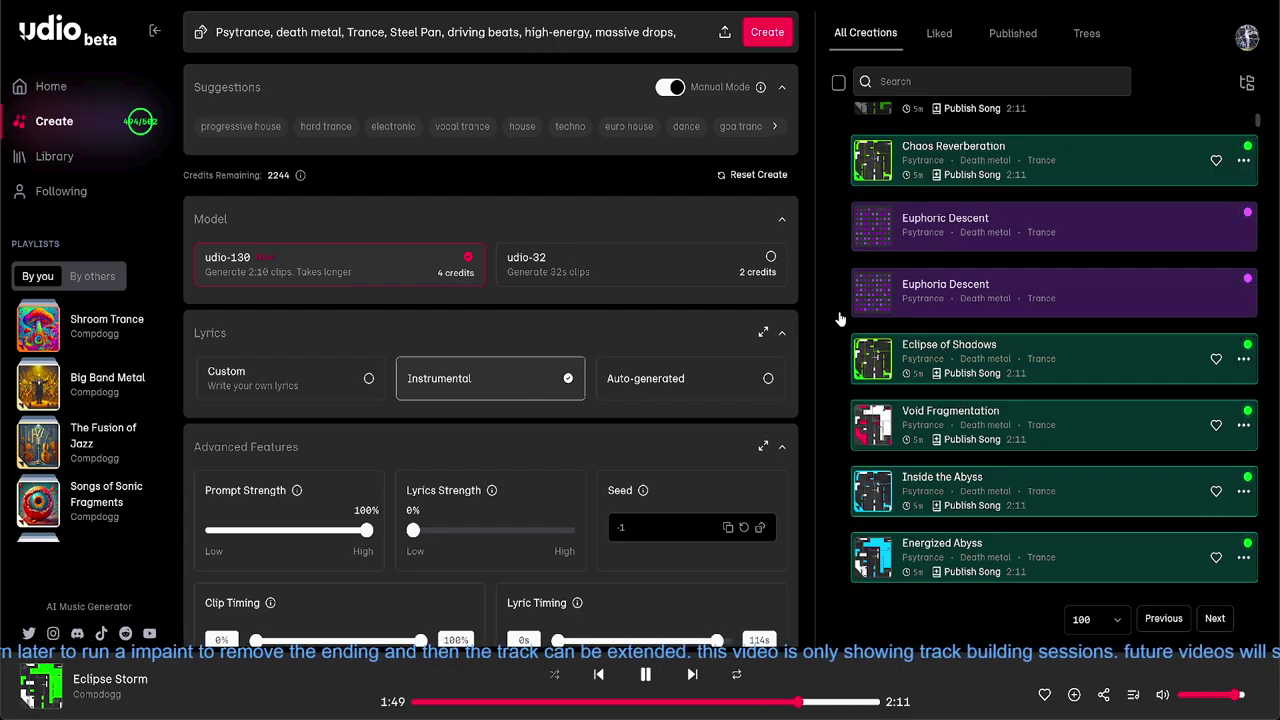
scroll(840, 318, "down", 3)
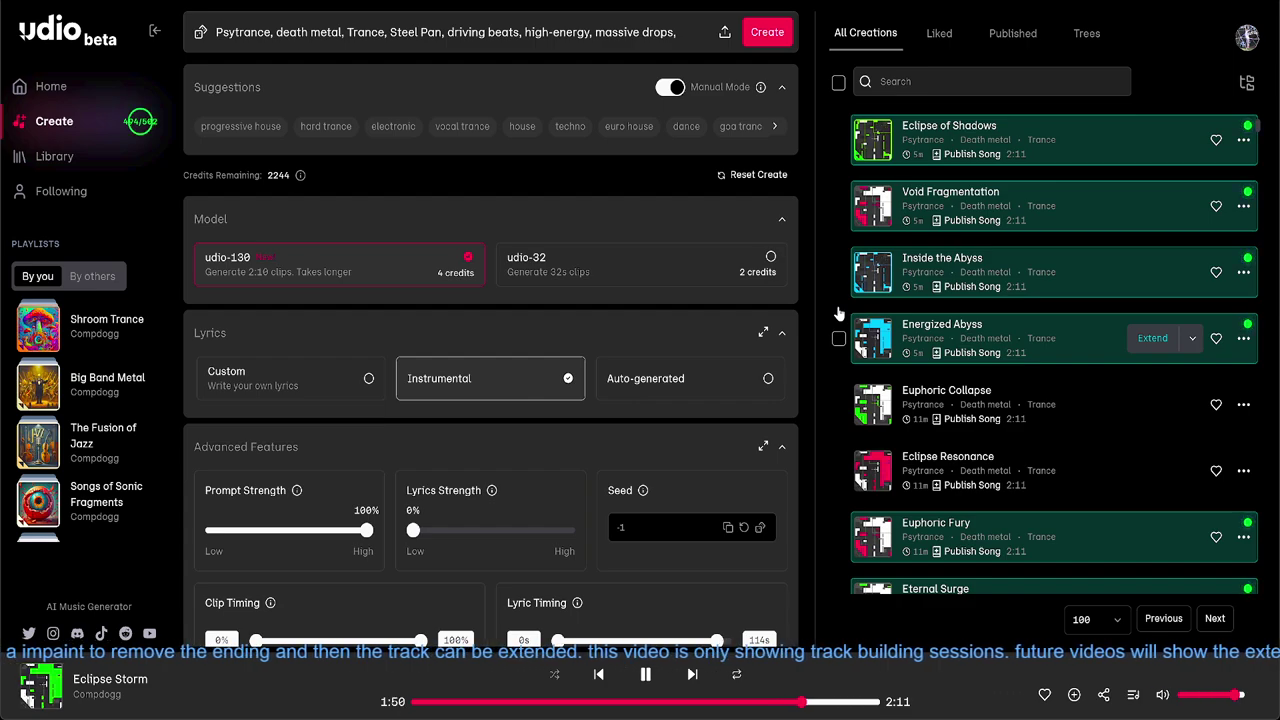
scroll(840, 316, "up", 3)
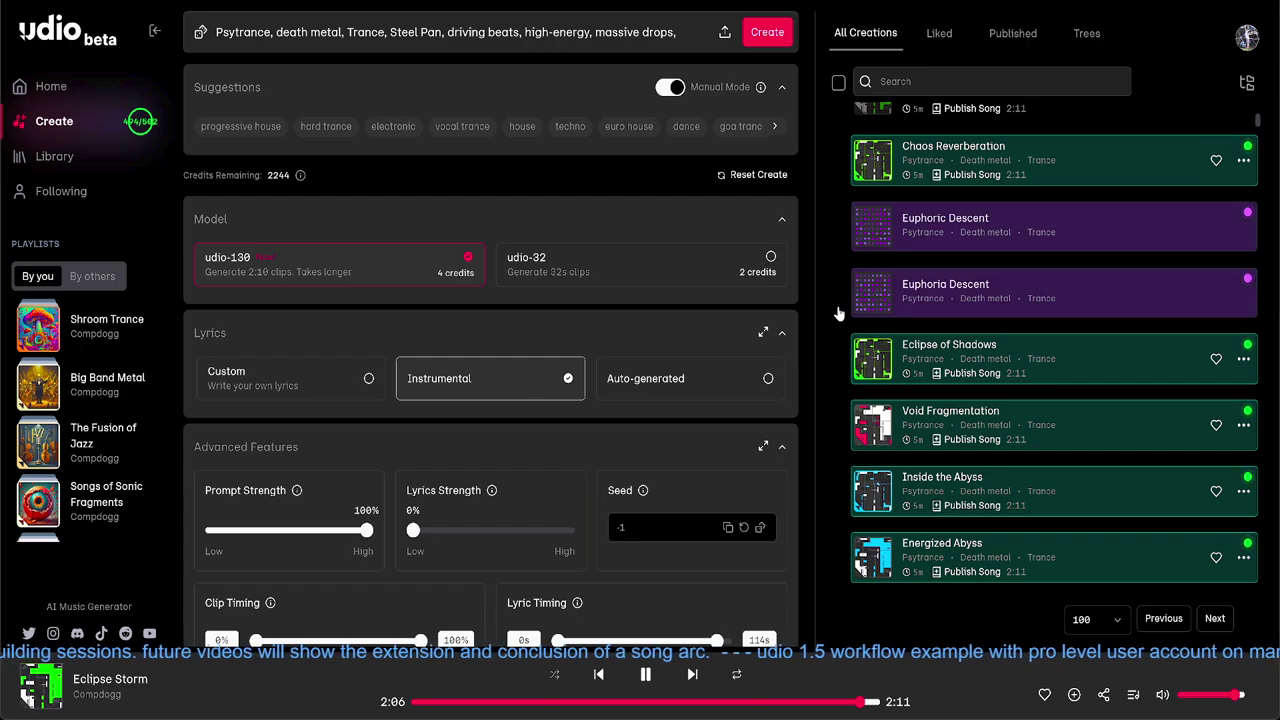
scroll(840, 313, "up", 3)
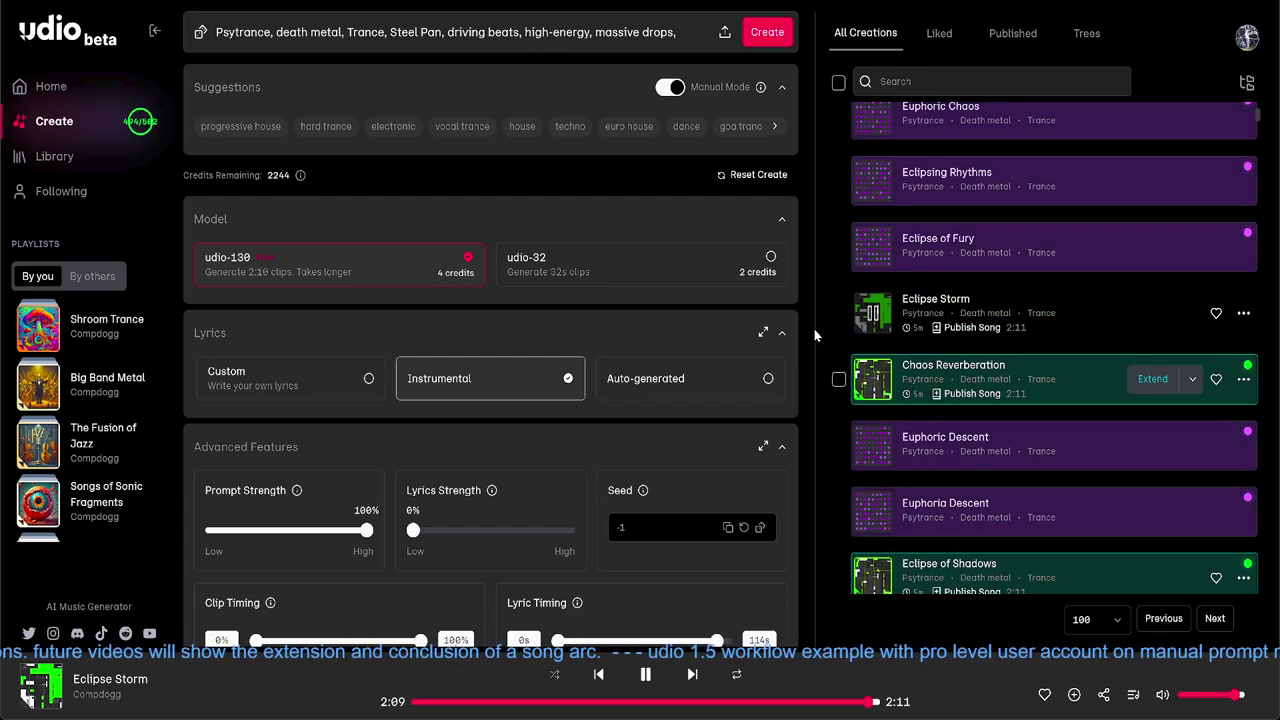